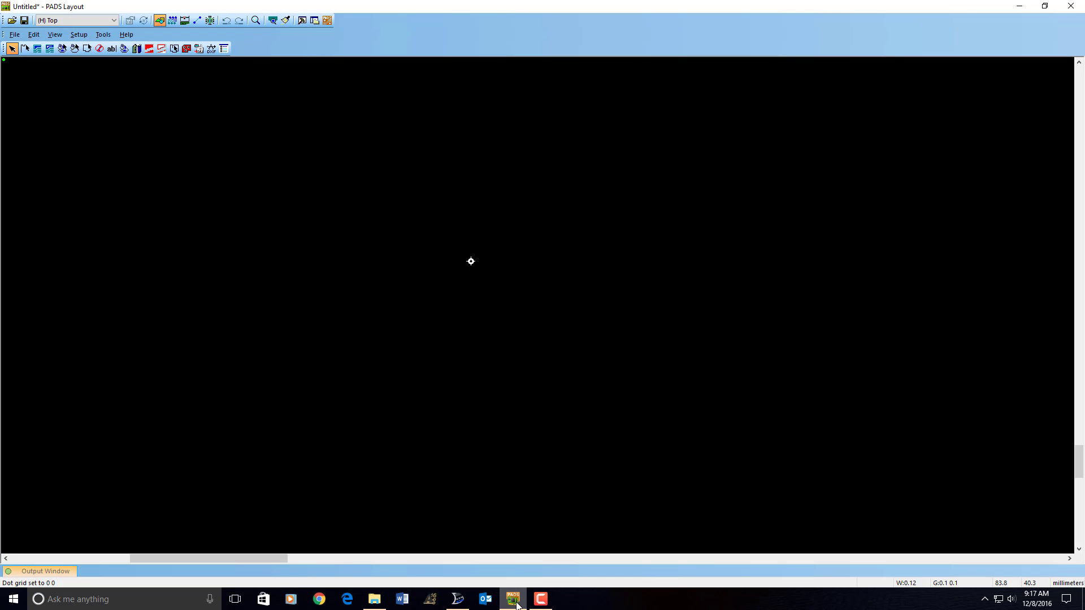
- Leave the empty untitled PADS Layout design and bring Library Expert Pro back to the front
left_click(458, 599)
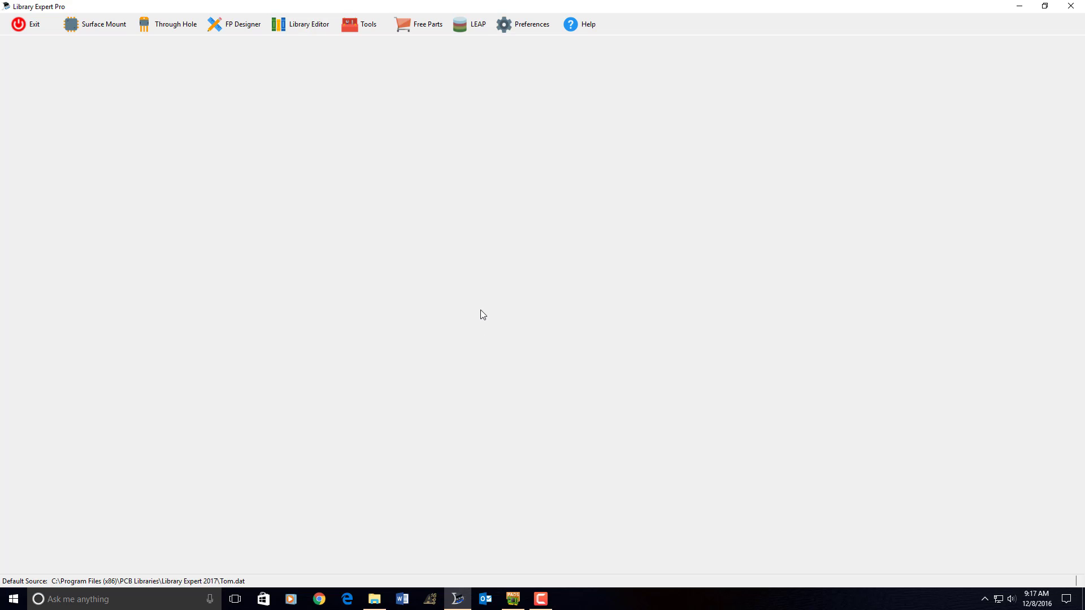
- Open SM.fpx in the Library Editor and view the OSCCC500X320X130L90X120 oscillator footprint
left_click(303, 25)
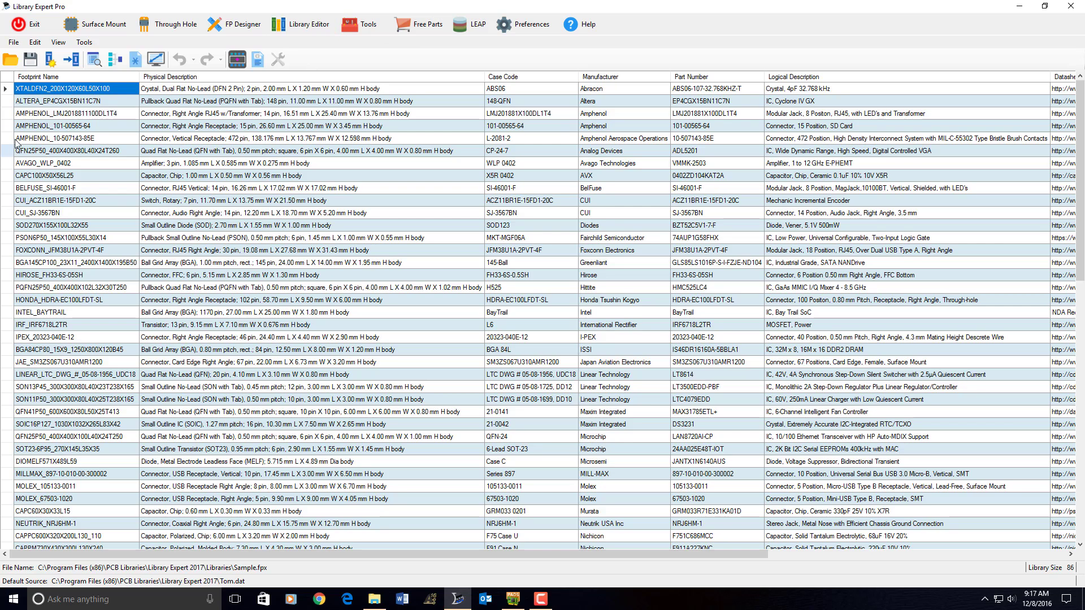
left_click(12, 59)
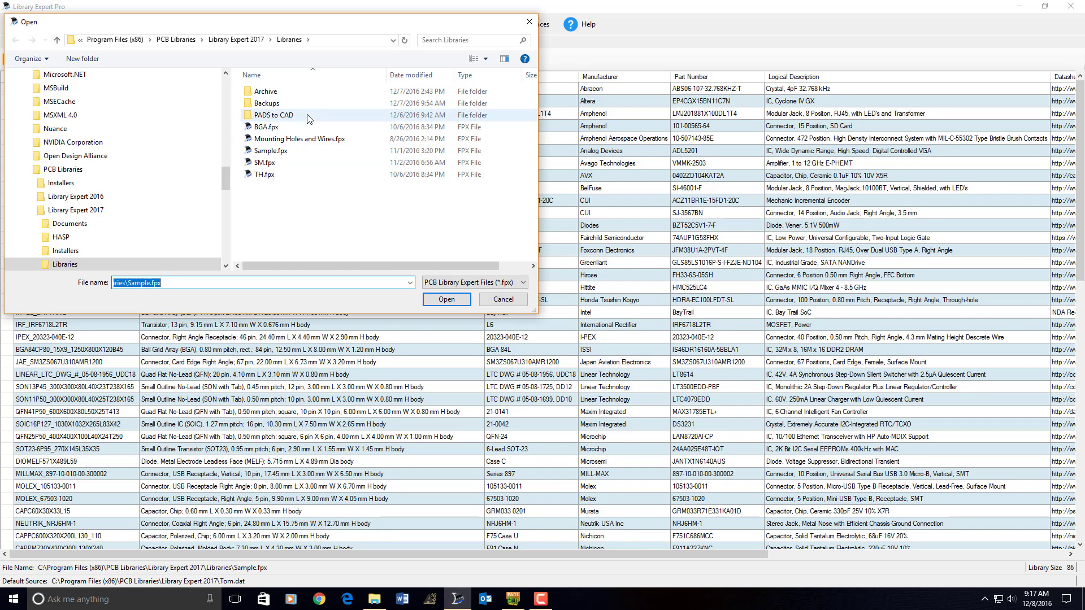
double_click(263, 162)
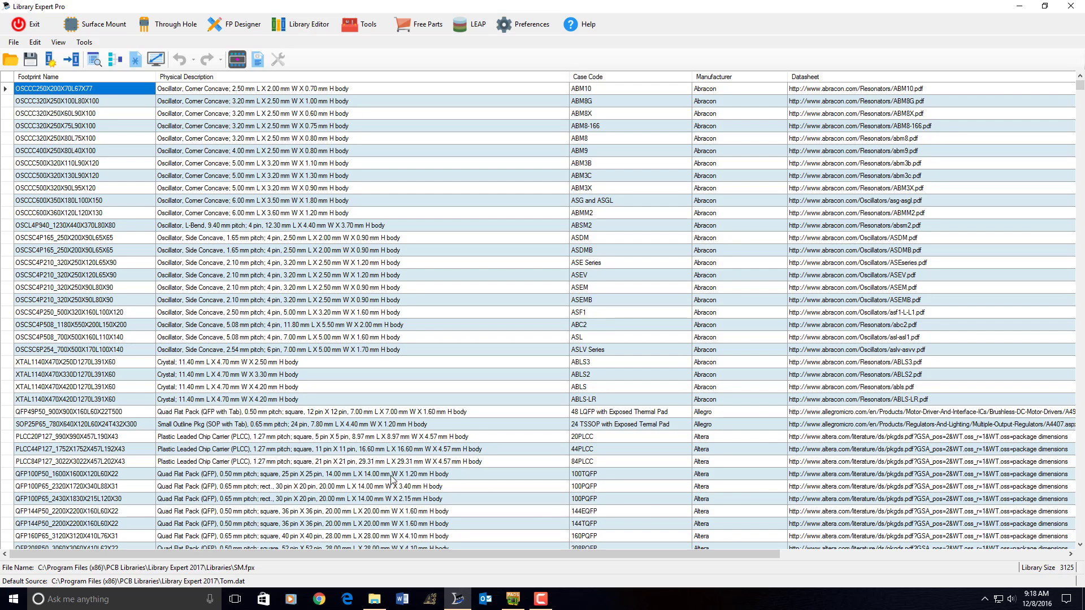
double_click(8, 180)
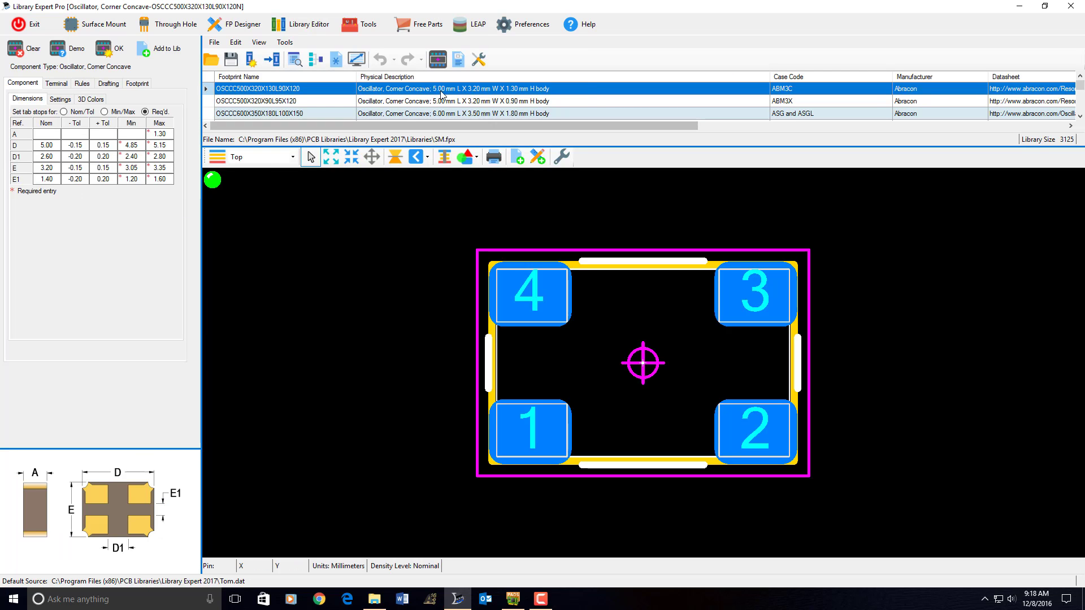
- Make PADS Layout 9.3 the default export format, targeting library PCB_Libraries
left_click(562, 158)
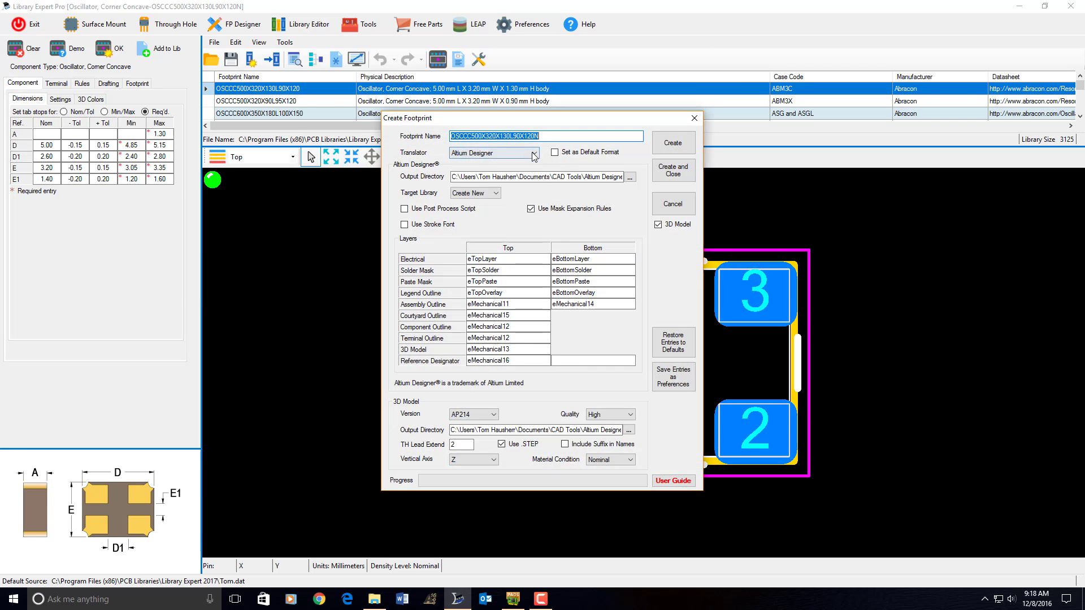
left_click(534, 154)
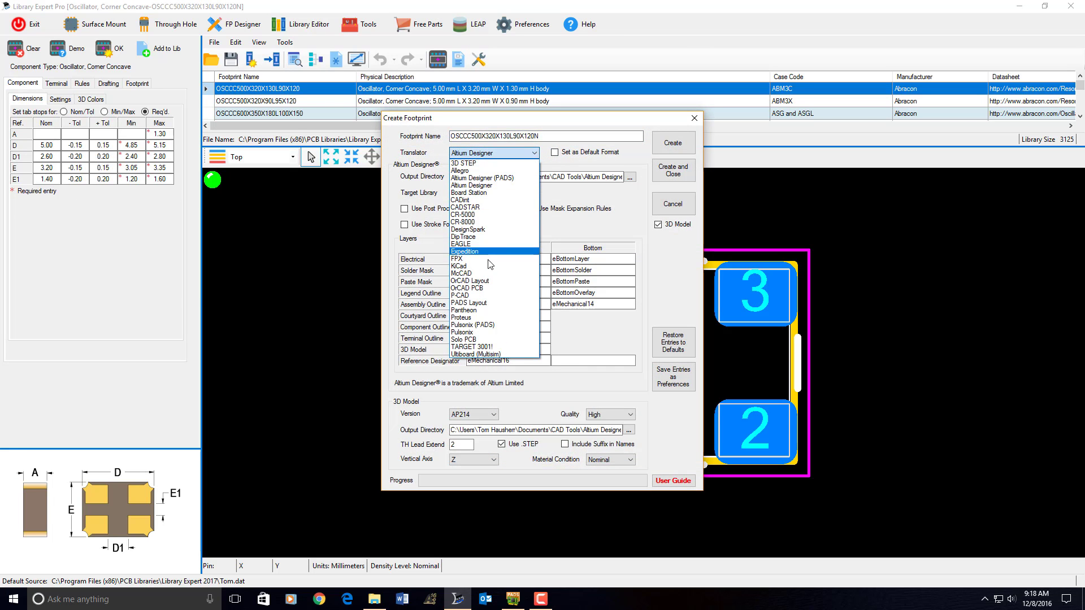
left_click(478, 304)
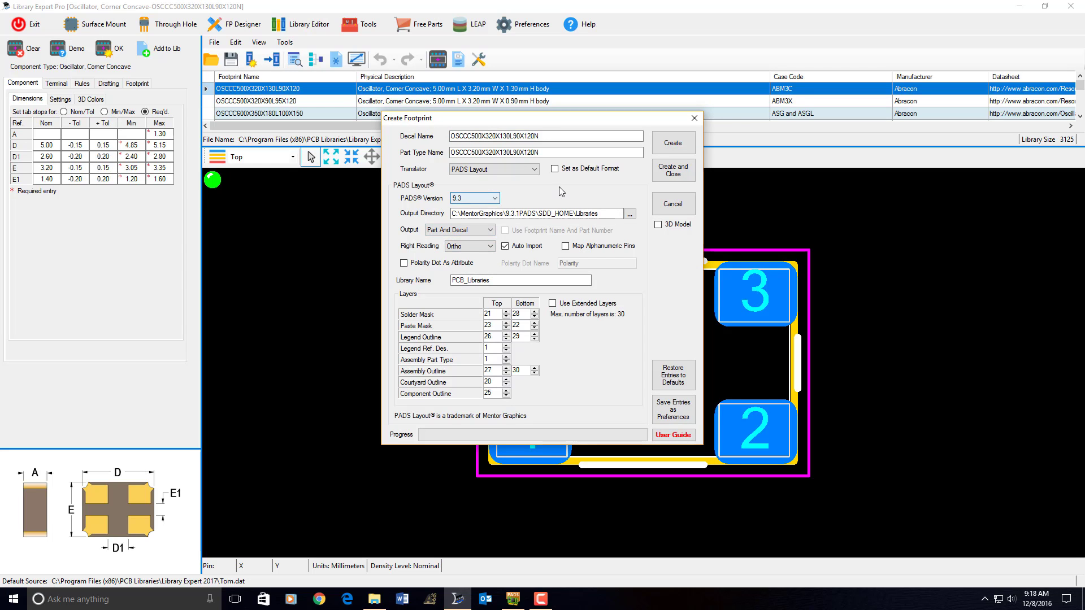
left_click(555, 169)
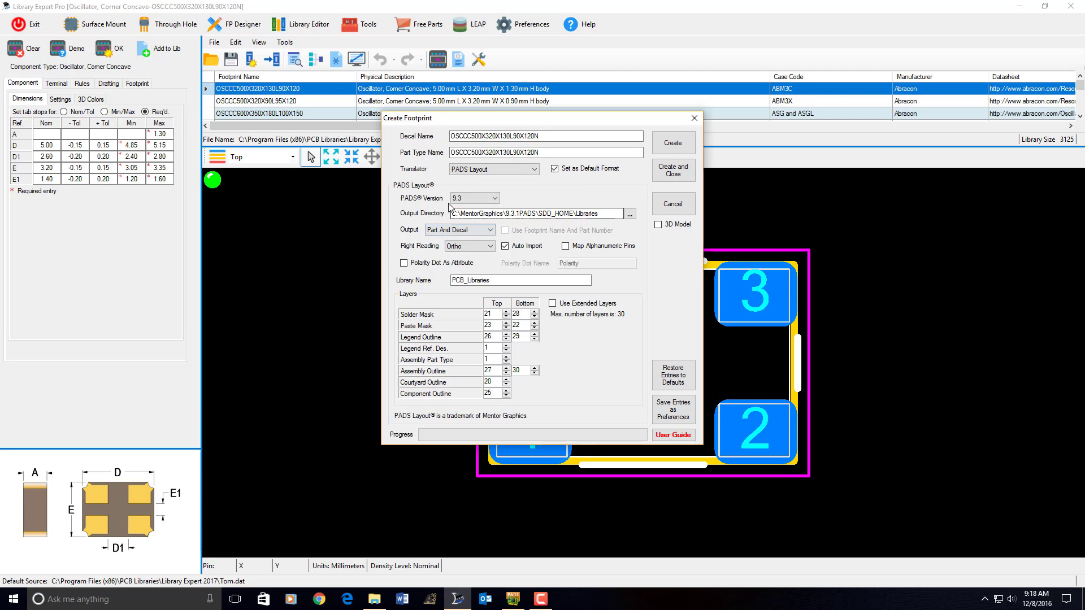
left_click(491, 200)
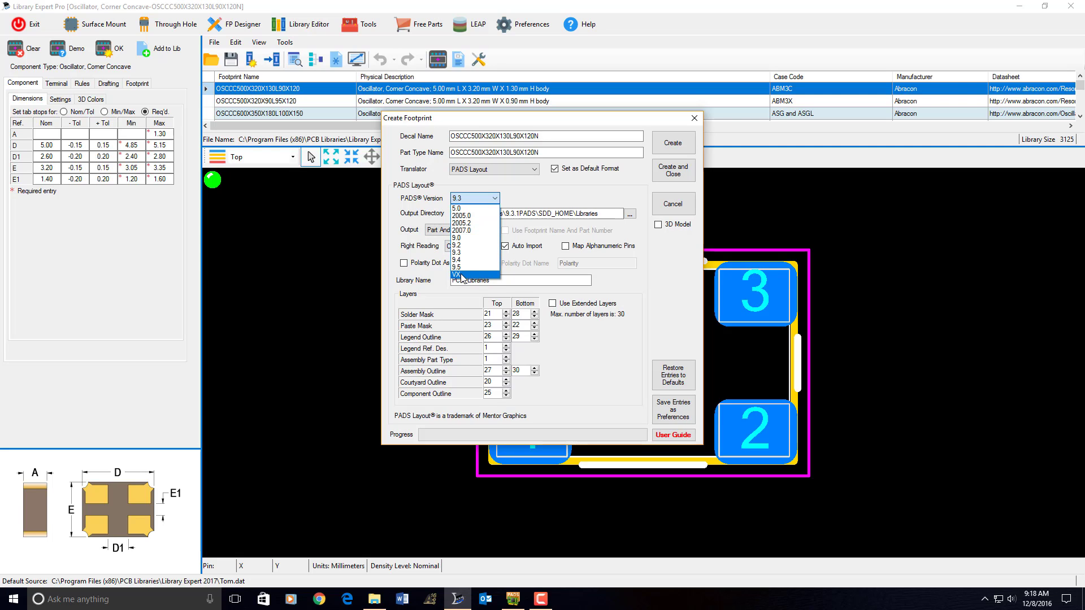
left_click(461, 253)
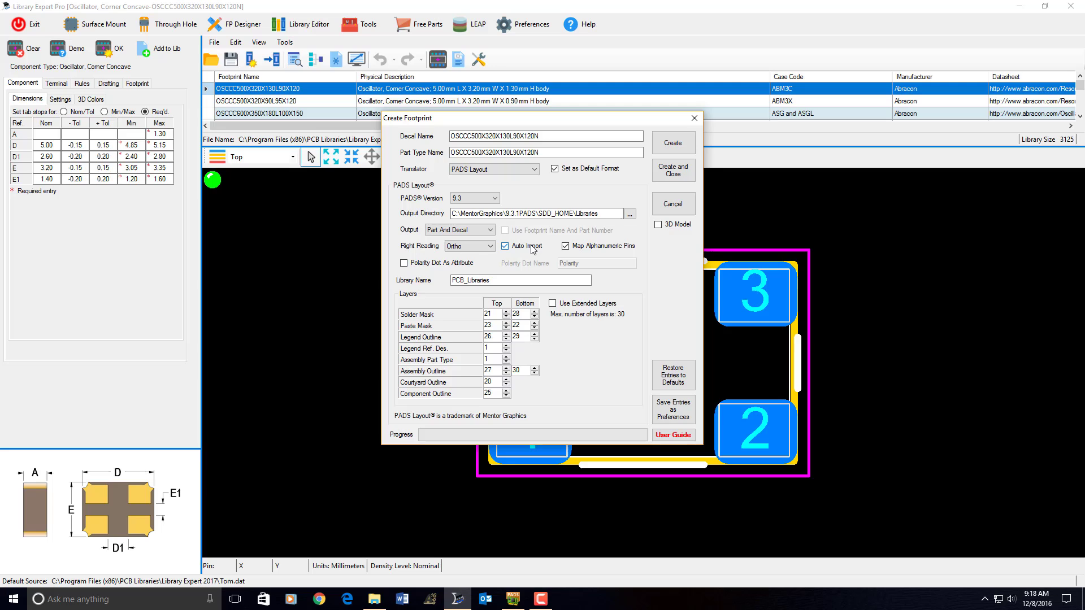
double_click(495, 280)
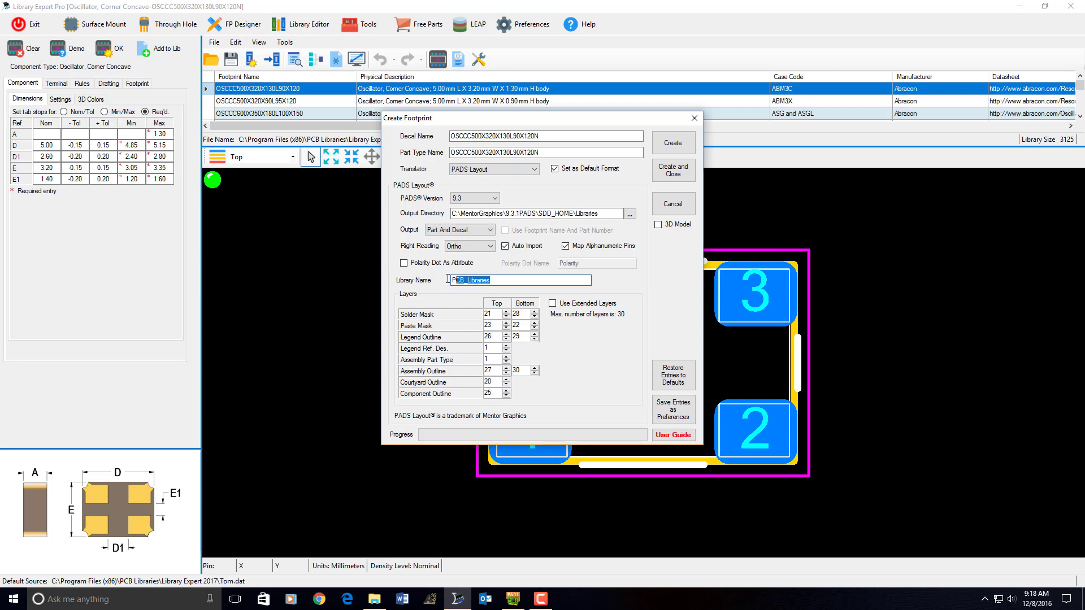
left_click(566, 249)
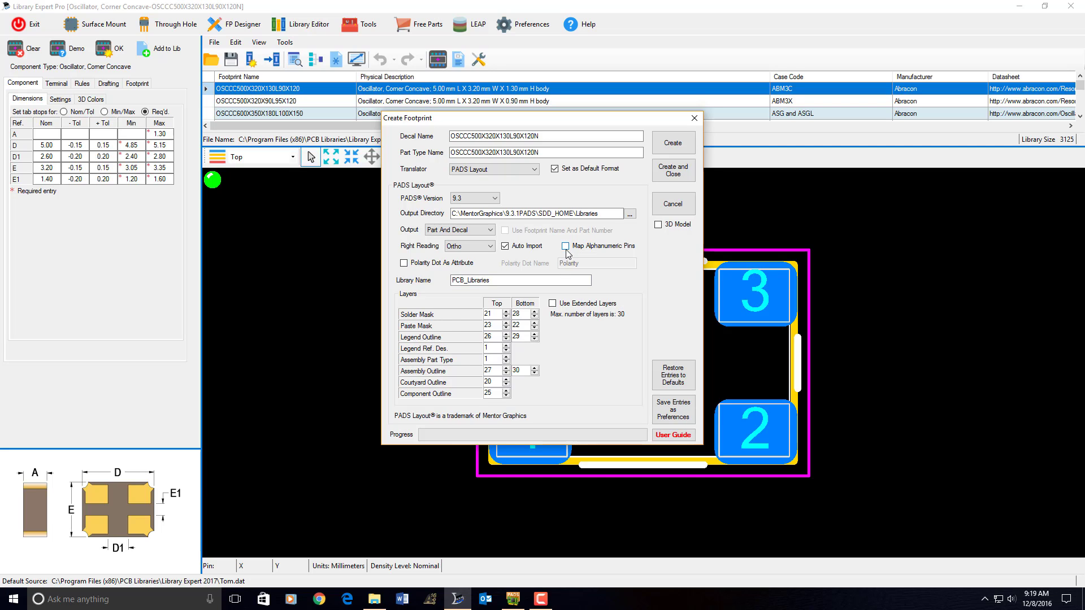
left_click(566, 249)
left_click(553, 305)
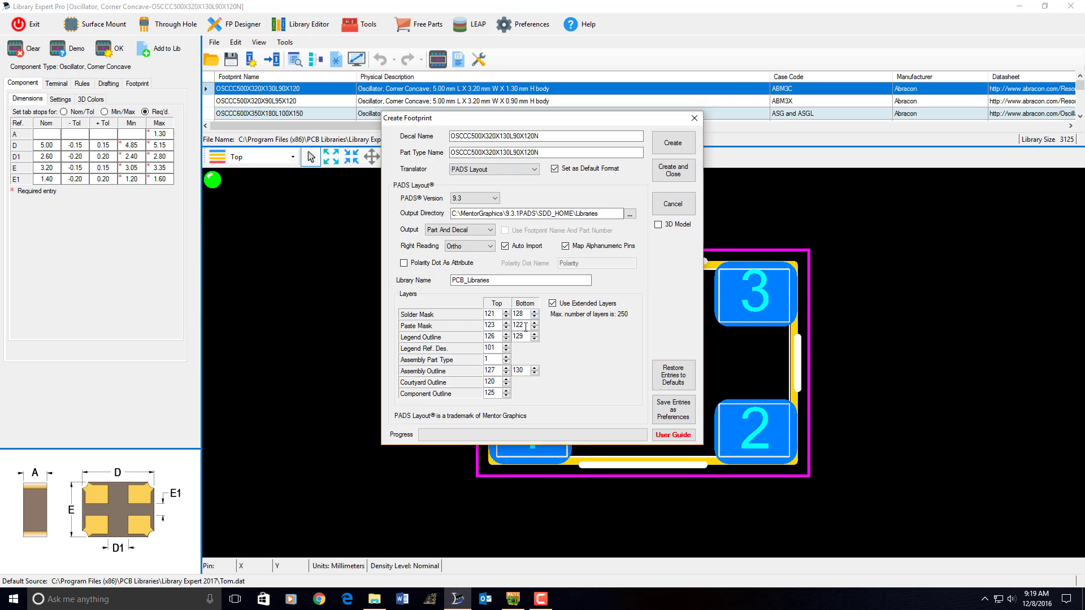
left_click(554, 305)
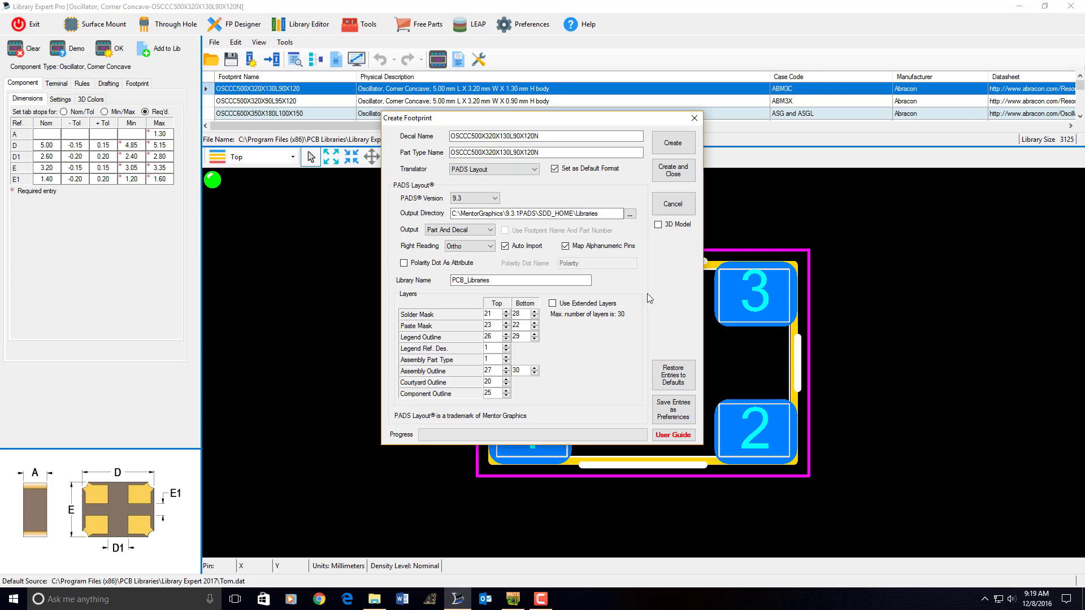
left_click(659, 225)
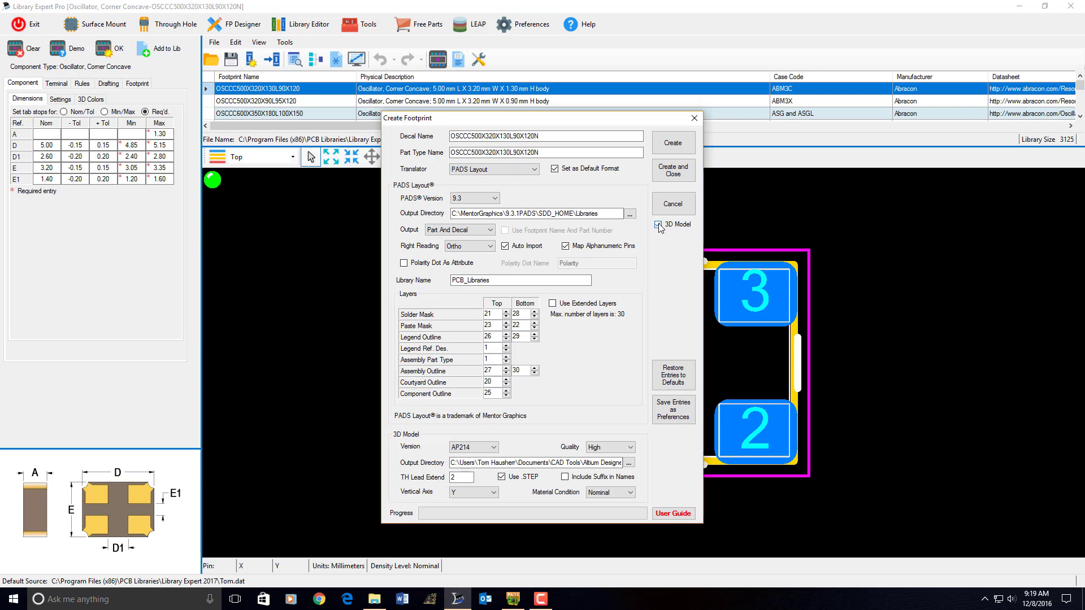
left_click(458, 477)
left_click(621, 493)
left_click(494, 496)
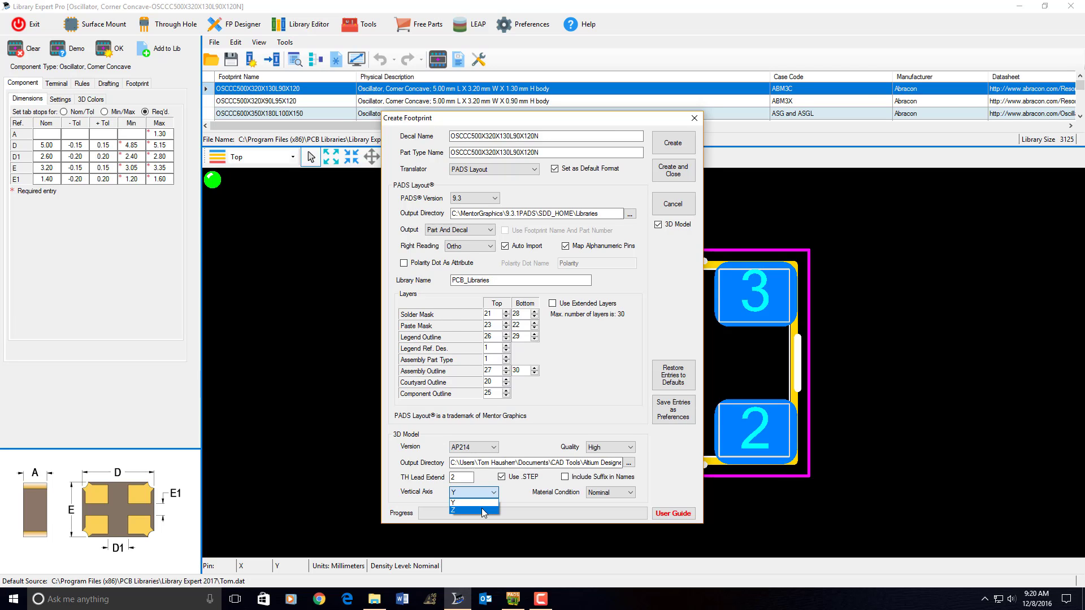
left_click(487, 496)
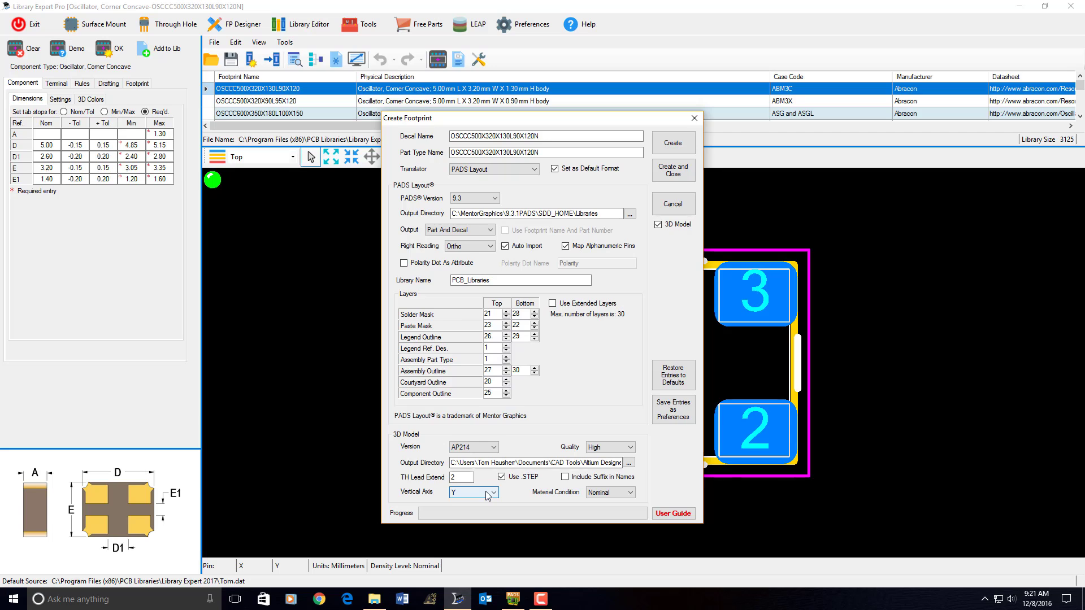
left_click(658, 225)
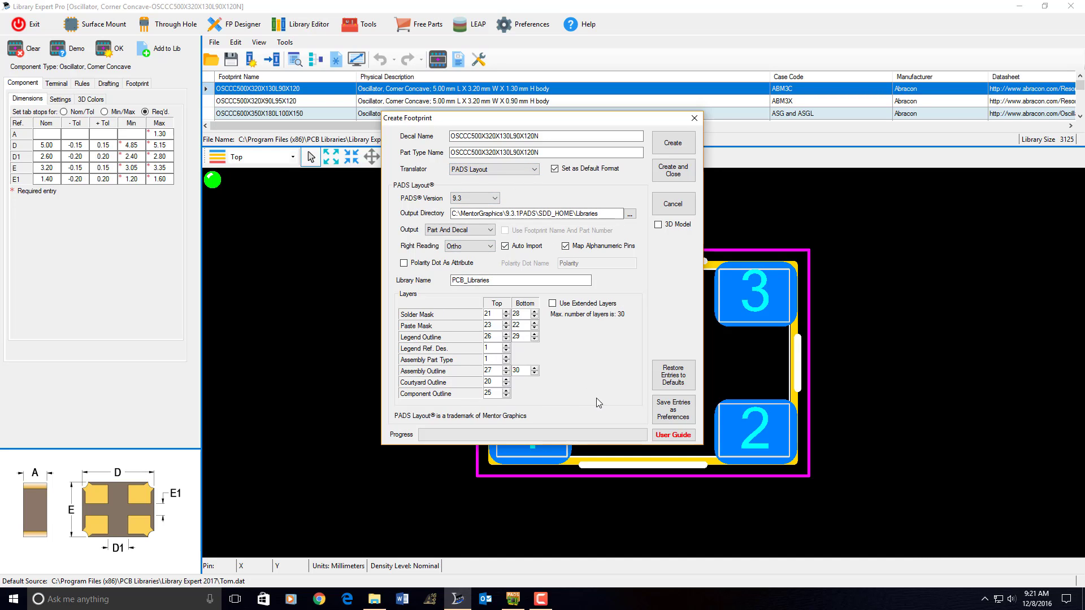
- Save the export settings as preferences, keep Part And Decal output with Ortho right reading, and create the footprint
left_click(672, 411)
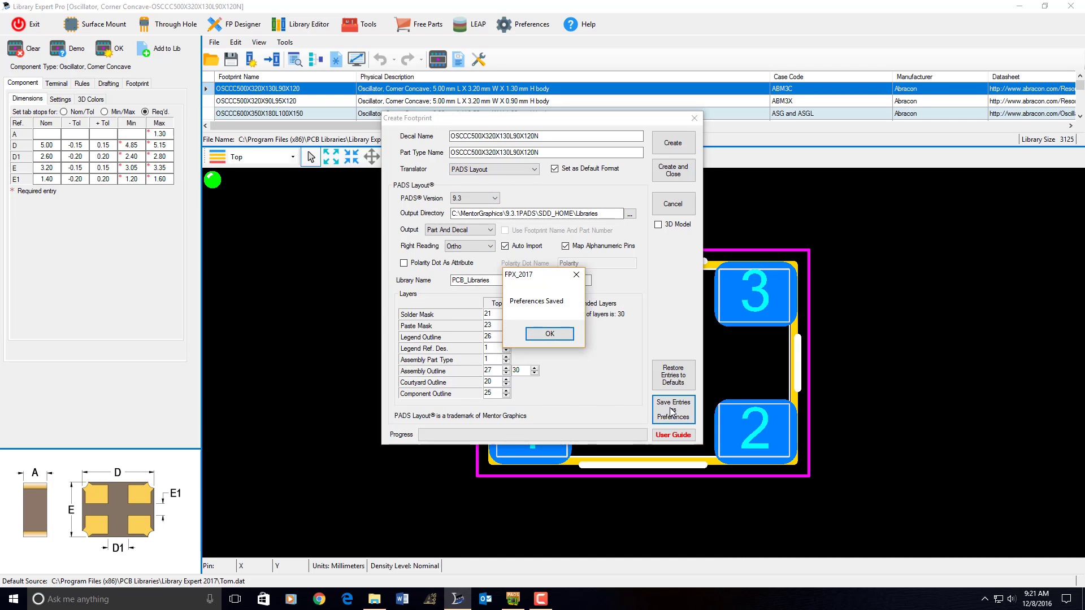
left_click(551, 334)
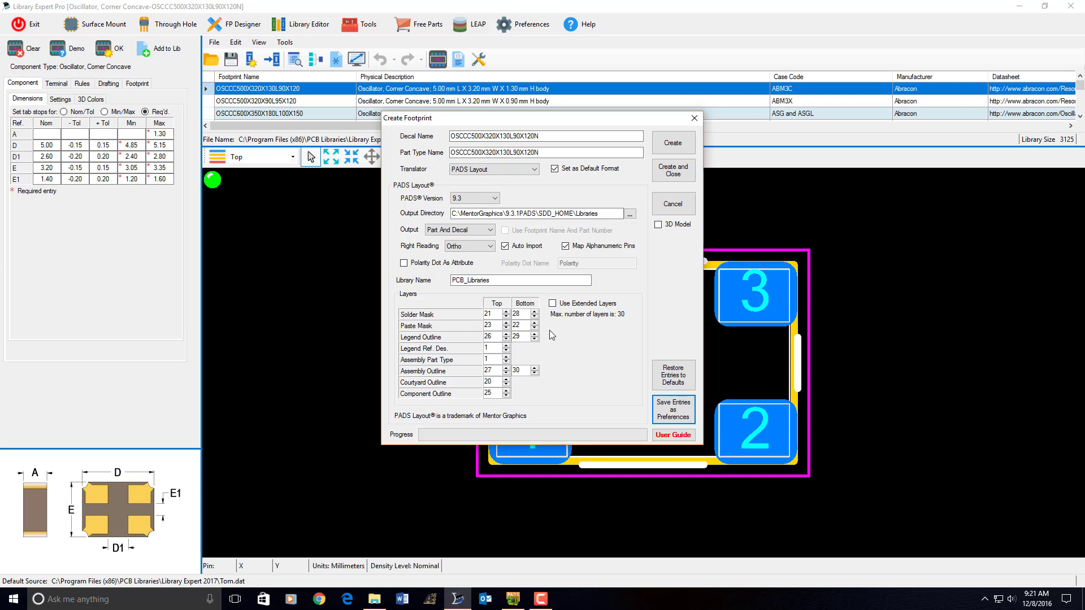
left_click(489, 230)
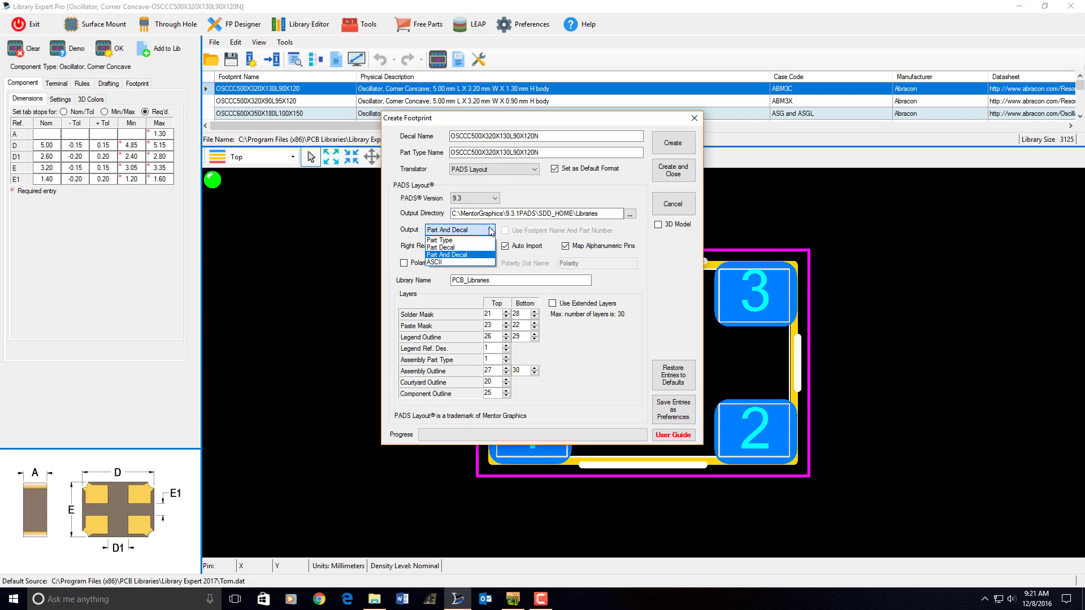
left_click(491, 231)
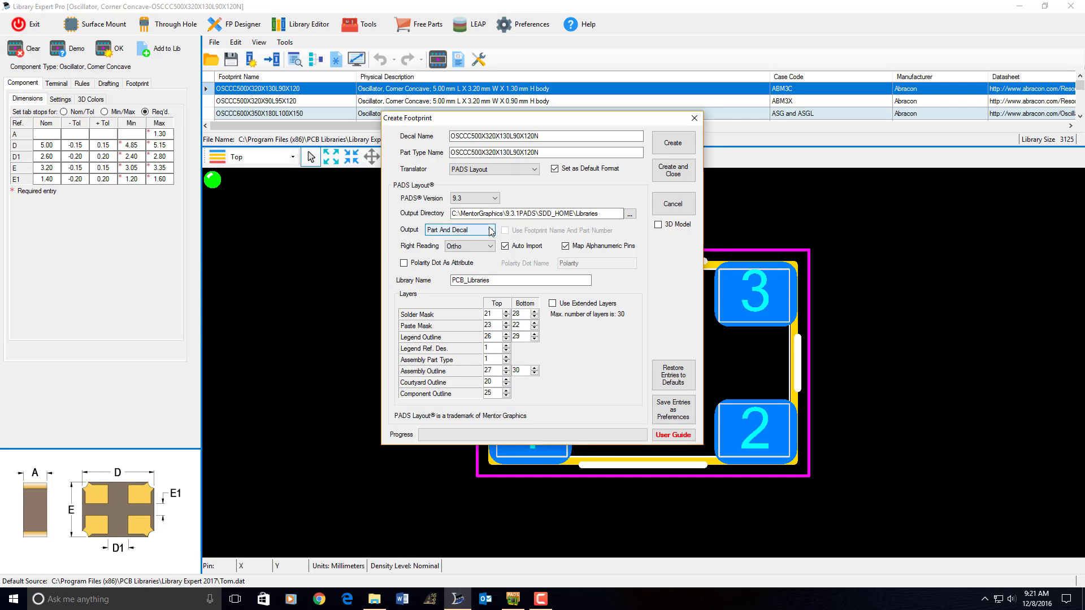
left_click(489, 246)
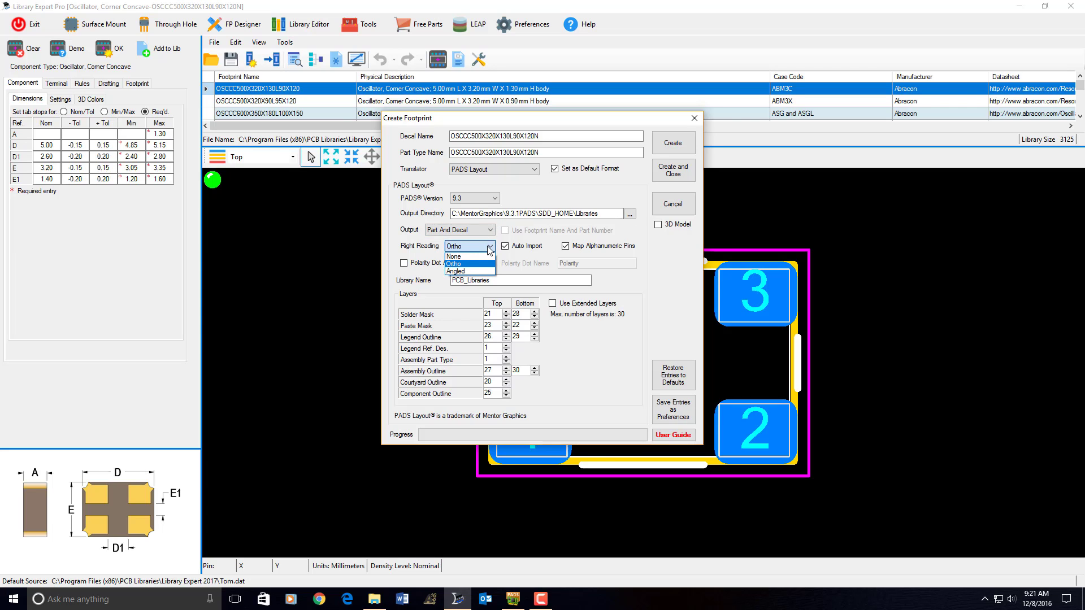
left_click(489, 249)
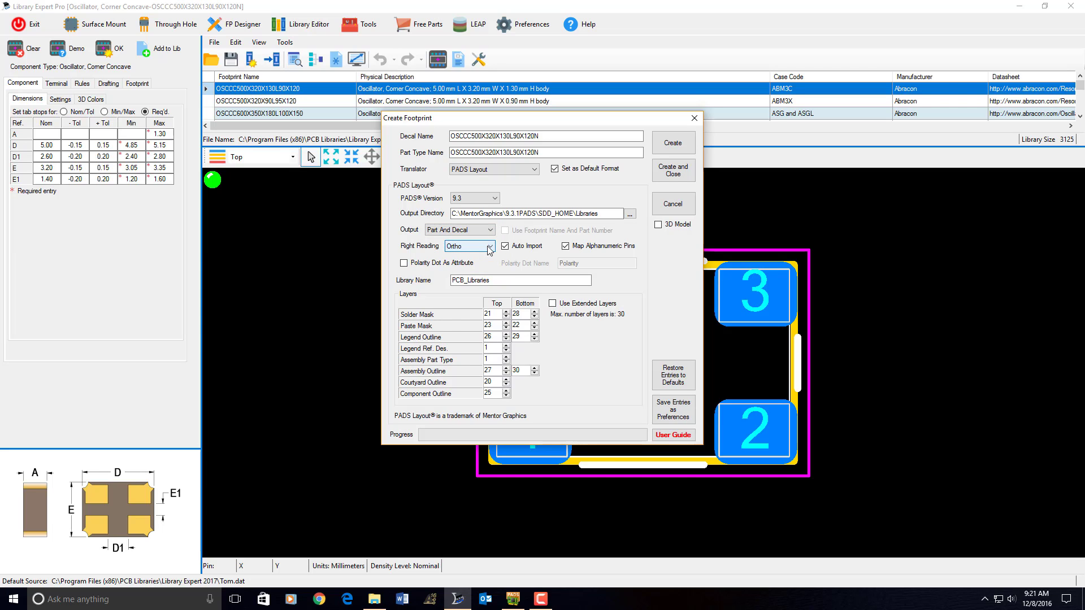
left_click(680, 179)
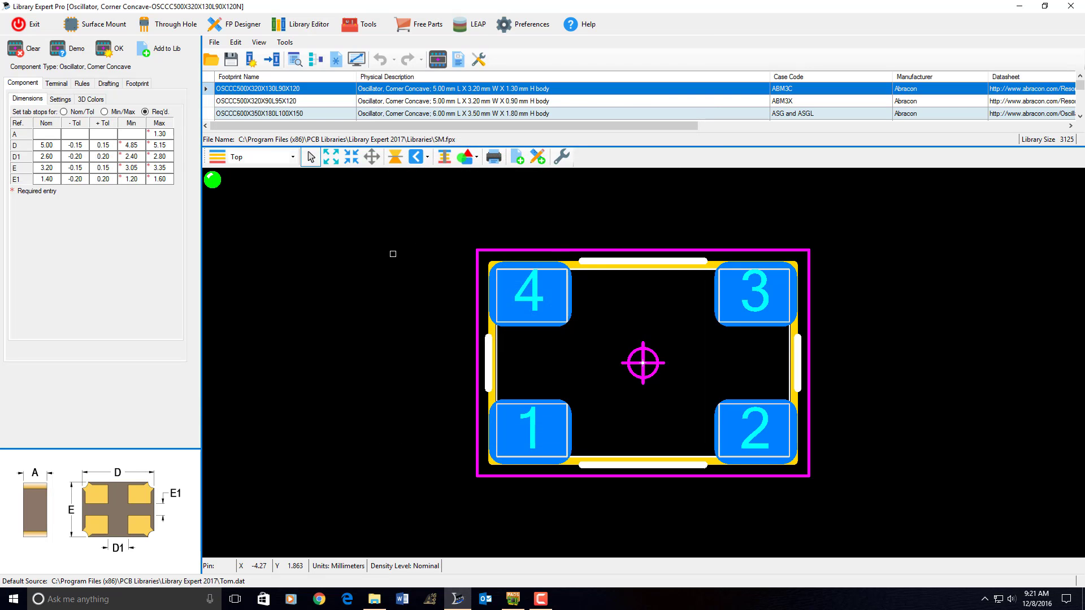
- Enlarge the footprint list, sort it by name, and display CAPAE1030X1050L350X90
left_click_drag(417, 146, 417, 220)
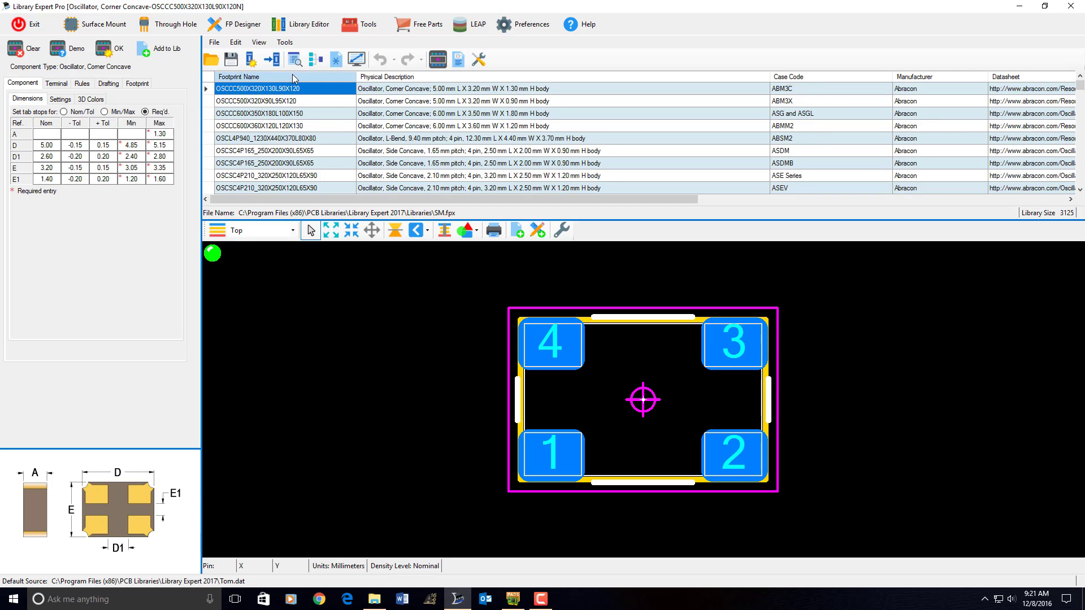
left_click(293, 74)
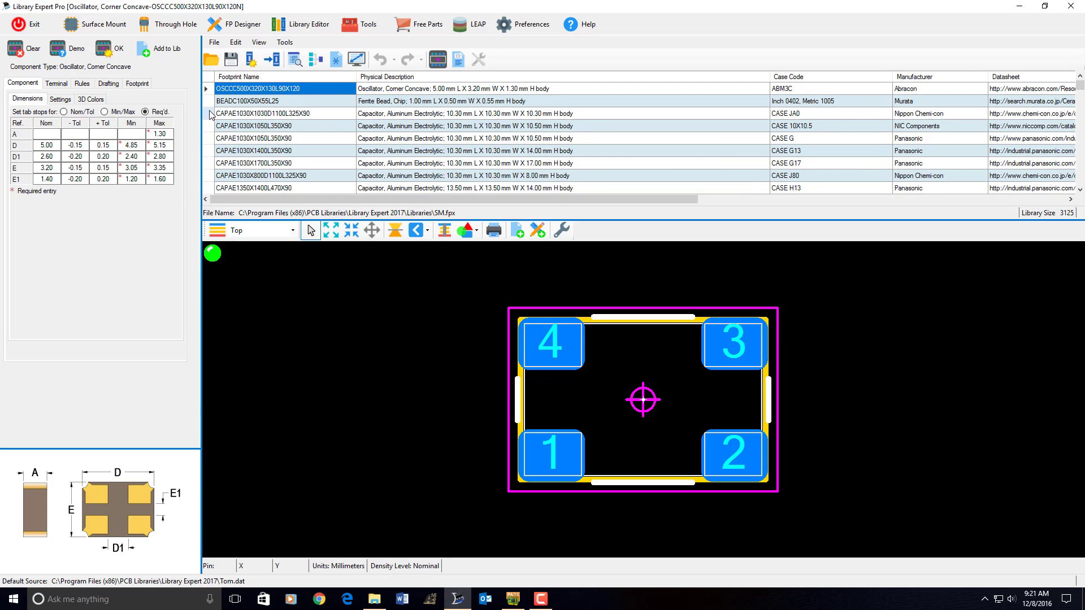
left_click(209, 113)
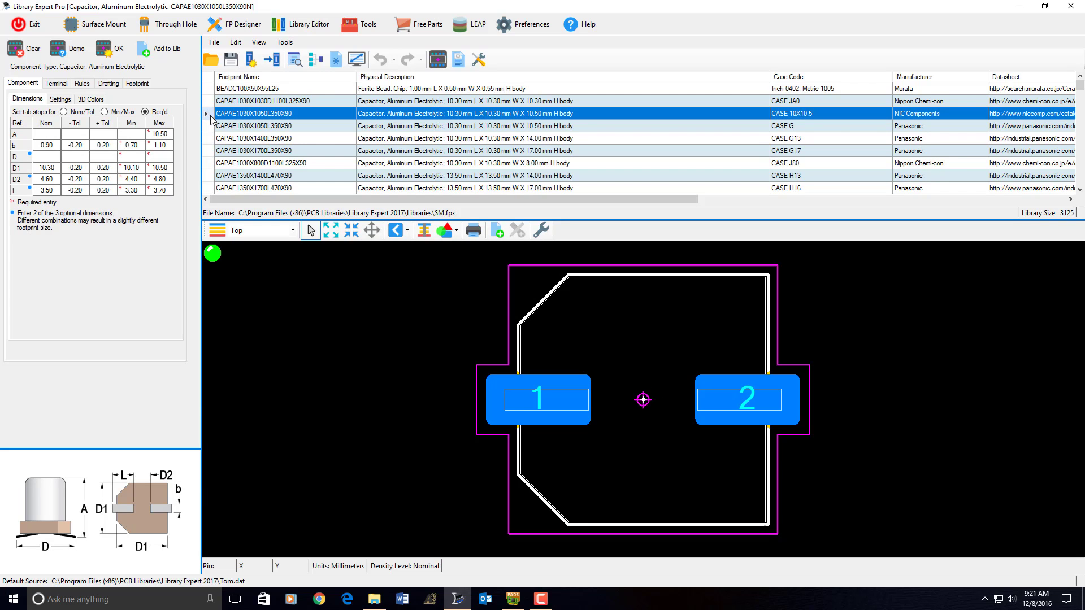
left_click(131, 151)
- In Setup's Drafting options, inspect the legend outline width, clearance and reference designator height
left_click(528, 26)
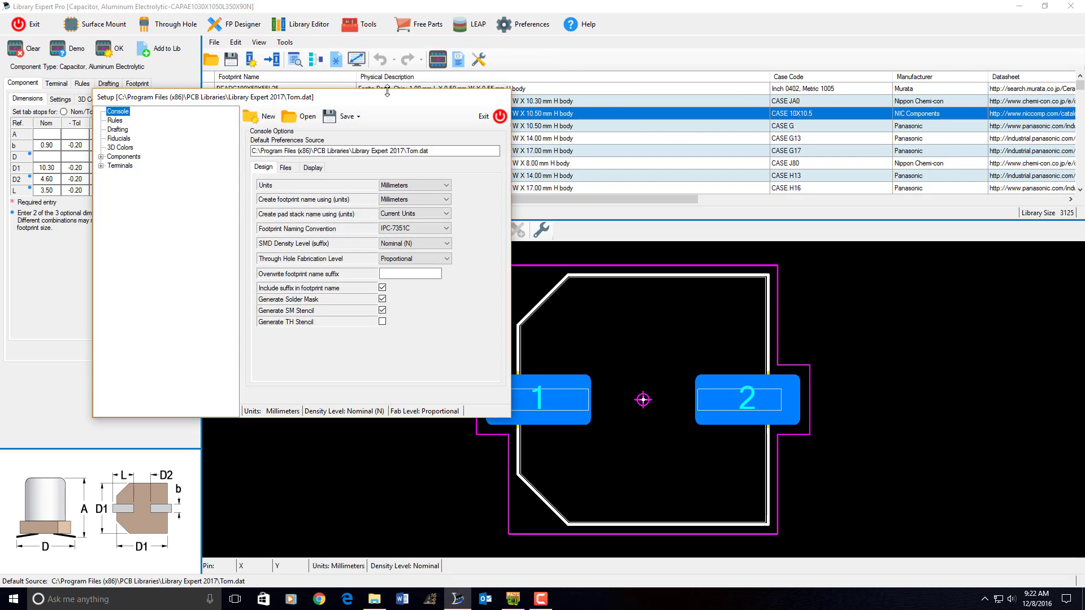
left_click(346, 179)
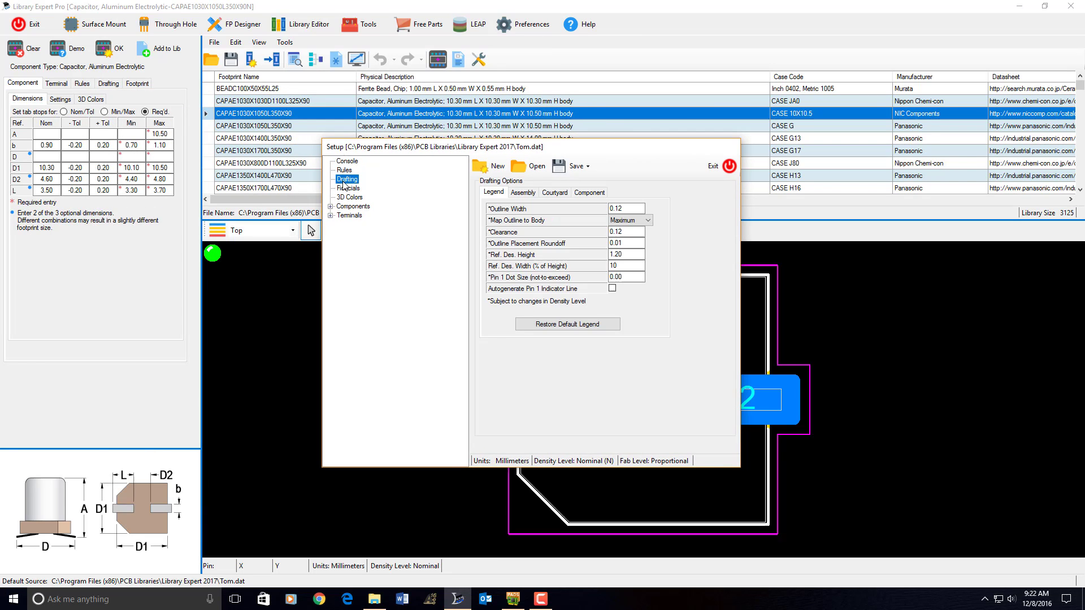
left_click(622, 208)
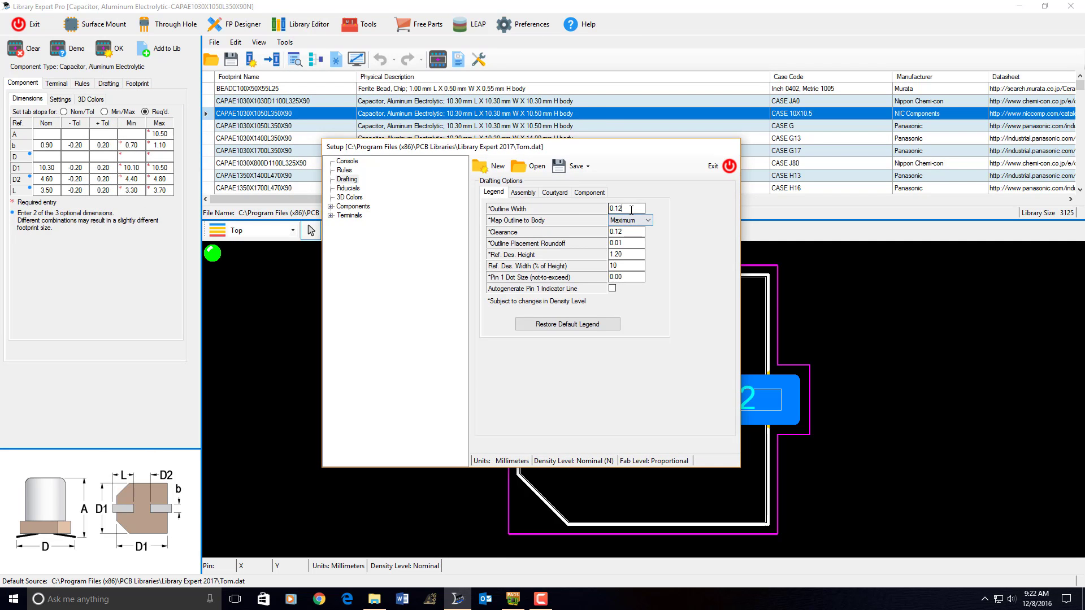
double_click(621, 209)
double_click(635, 233)
double_click(633, 254)
- Review the Assembly, Courtyard and Component outline drafting settings, including 0.025 outline widths
left_click(522, 192)
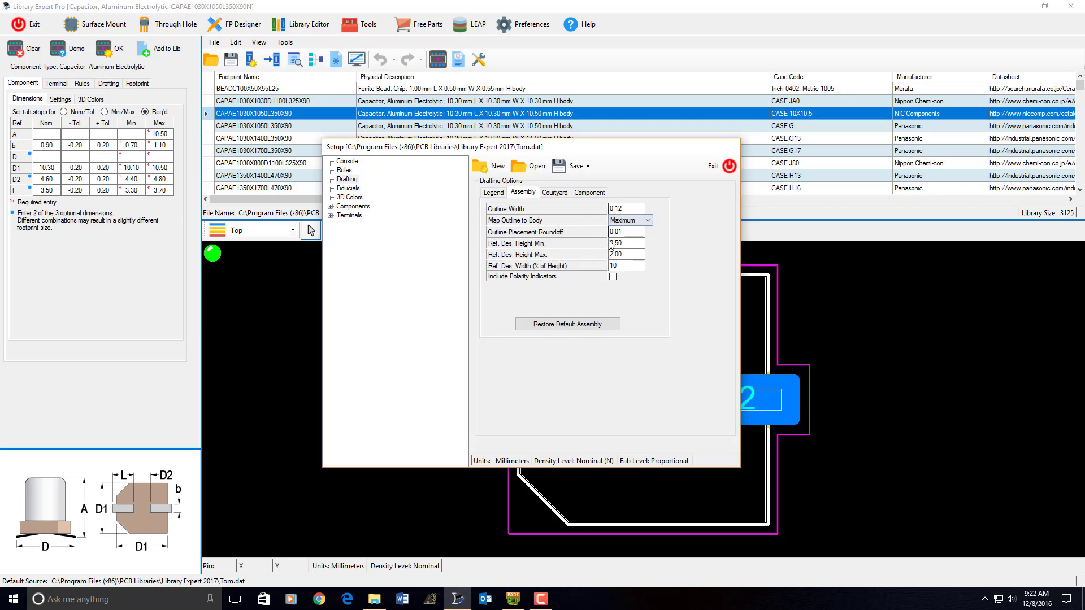
left_click(558, 194)
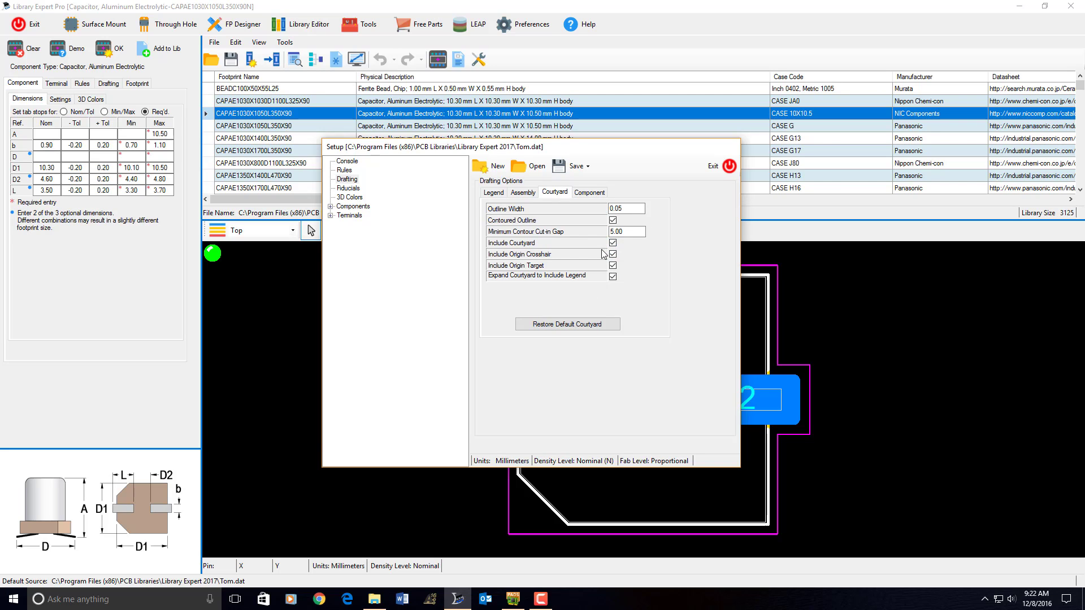
left_click(595, 193)
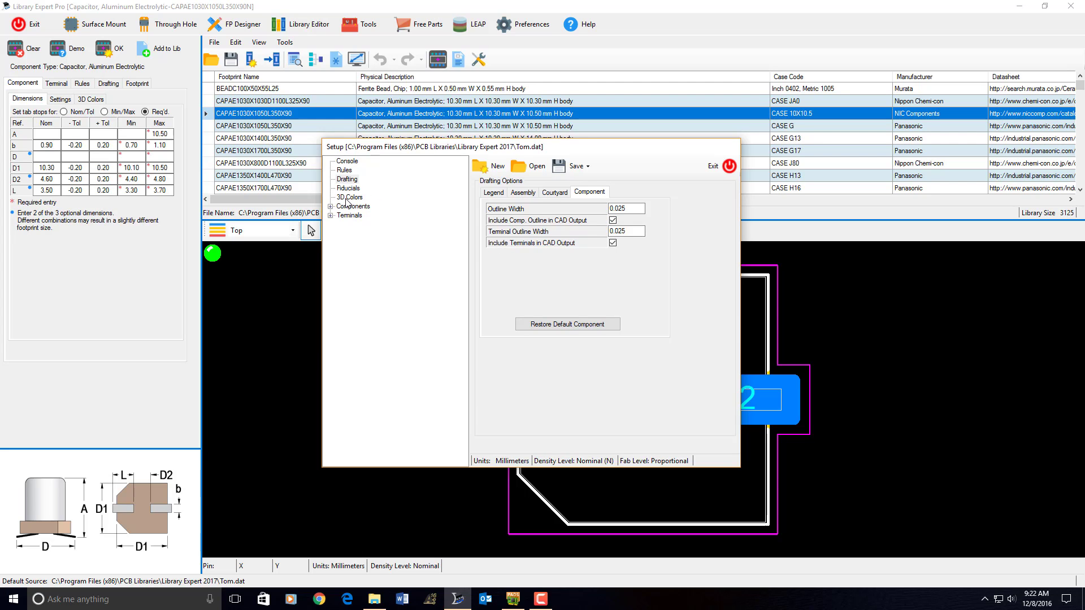
- Browse the Surface Mount Ball Grid Array (BGA) component options, then exit Setup
left_click(330, 207)
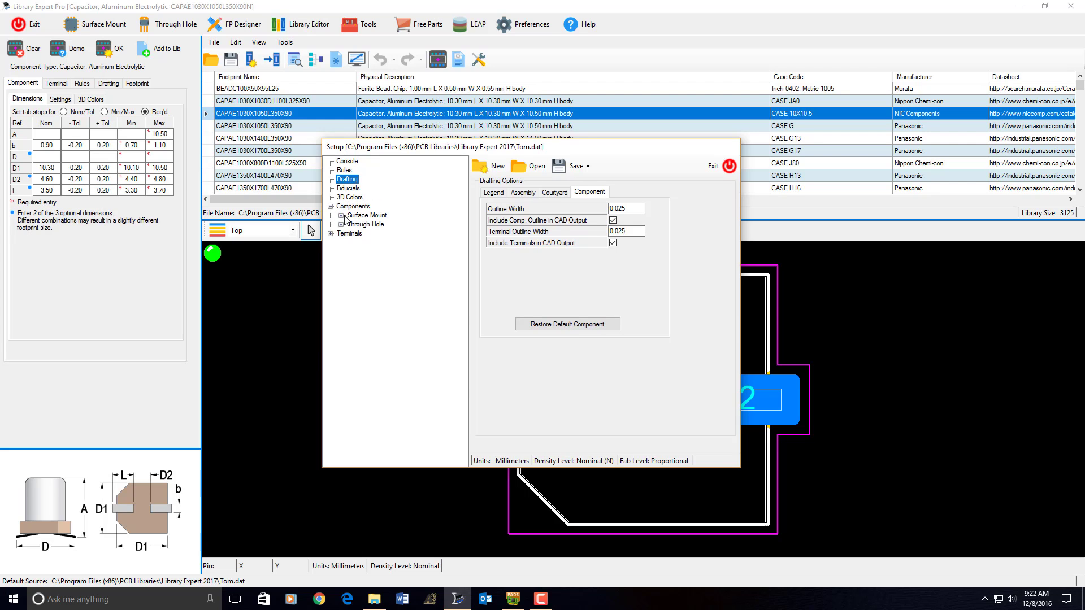
left_click(342, 216)
left_click(369, 224)
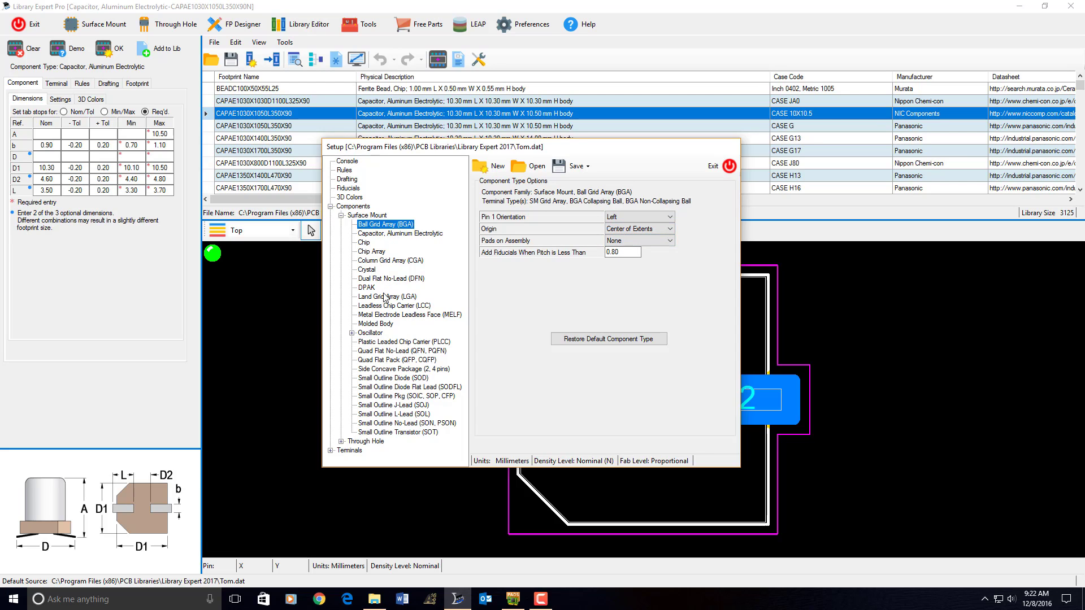
left_click(341, 215)
left_click(331, 206)
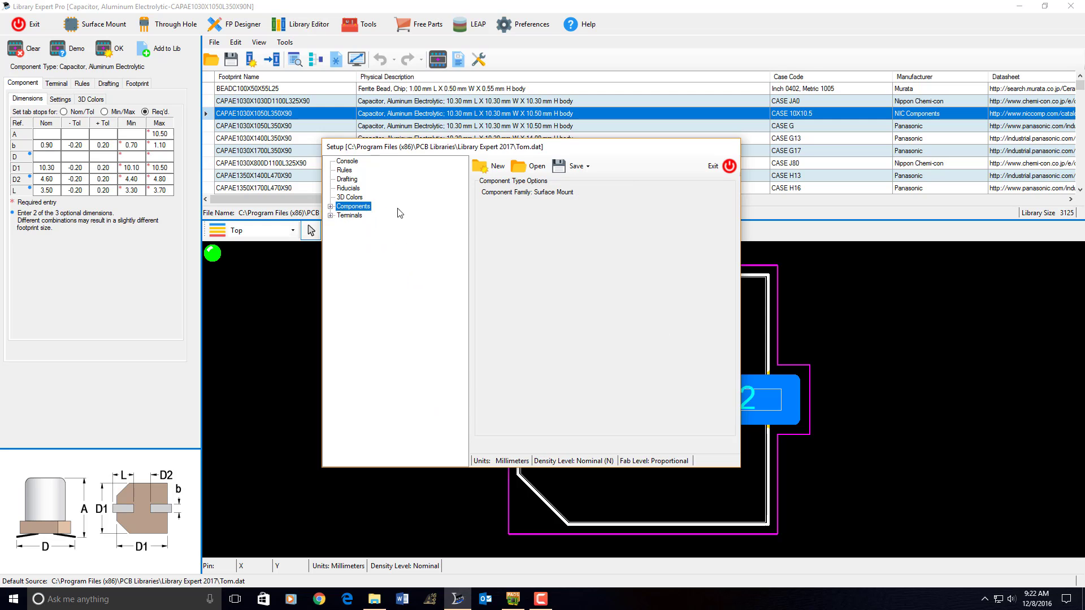
left_click(715, 166)
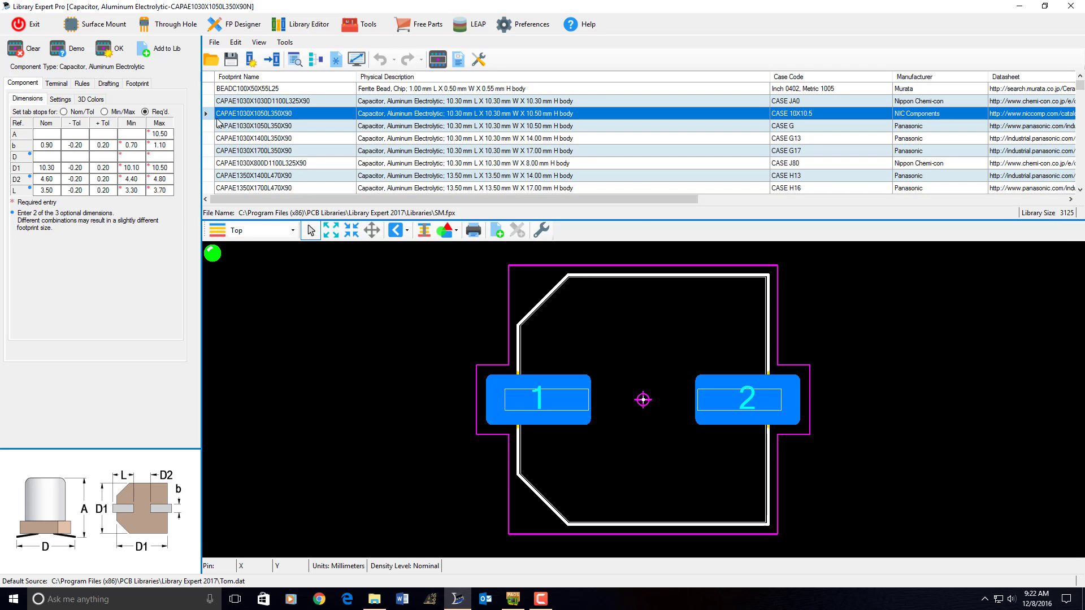
- Expand the footprint table to full window, try some range selections, then select every footprint
left_click(357, 59)
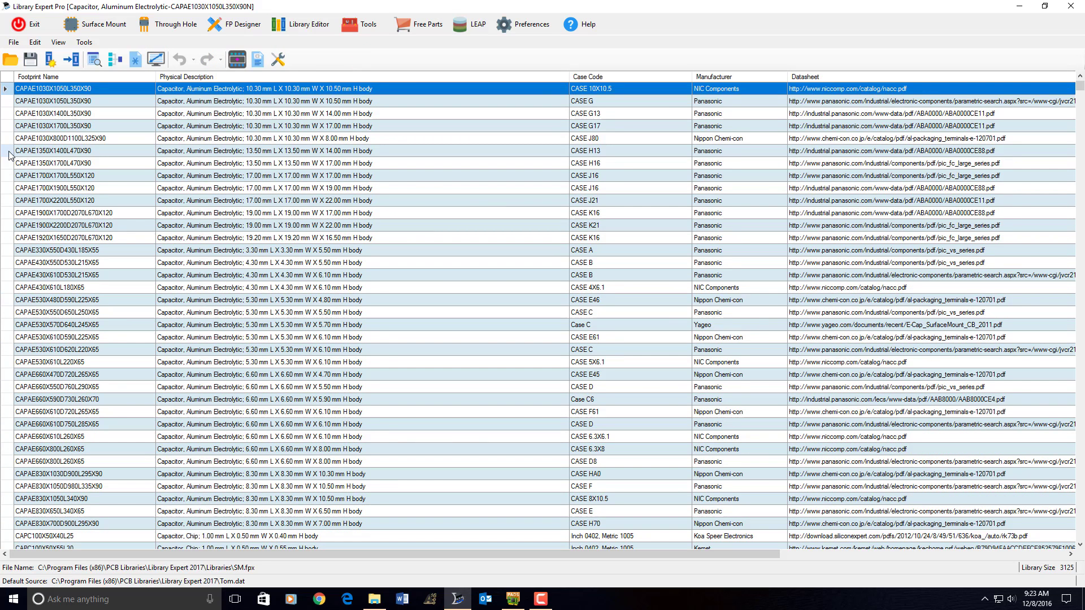
left_click_drag(7, 151, 7, 433)
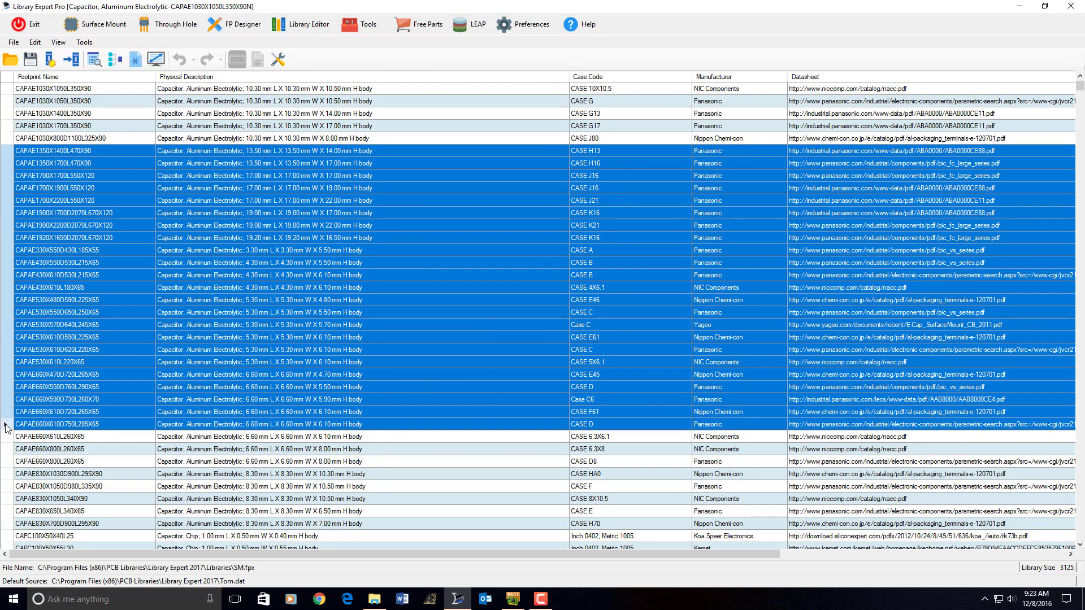
left_click(11, 115)
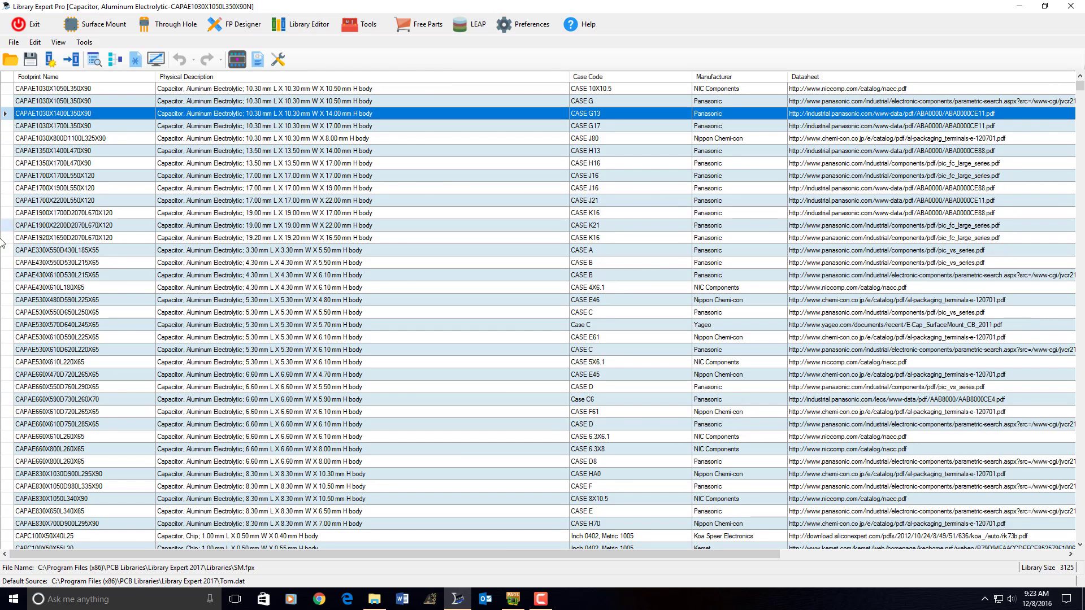
left_click(7, 388, "shift")
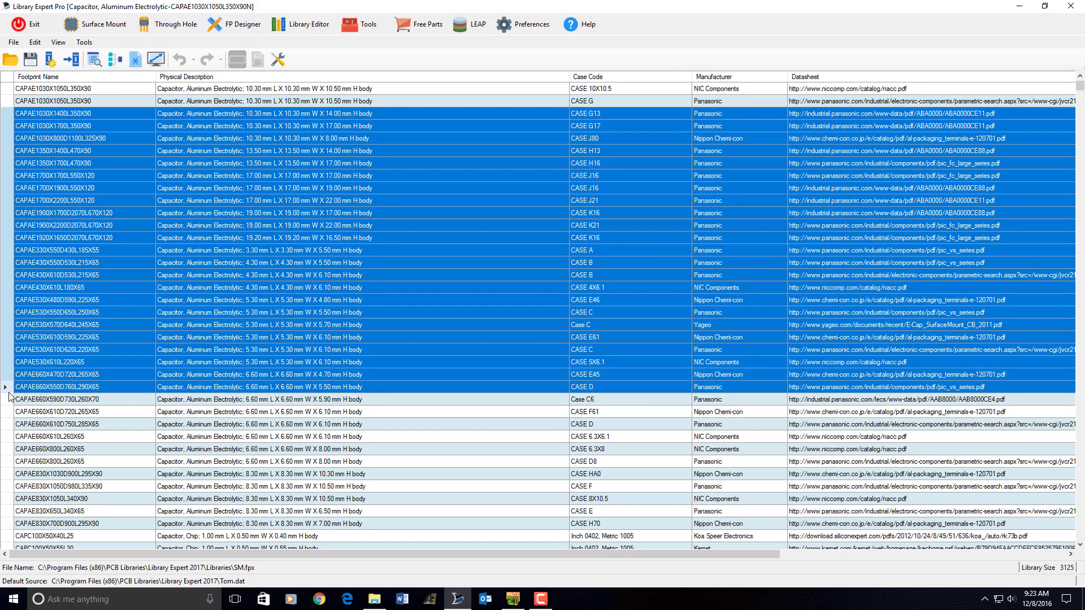
left_click(387, 512)
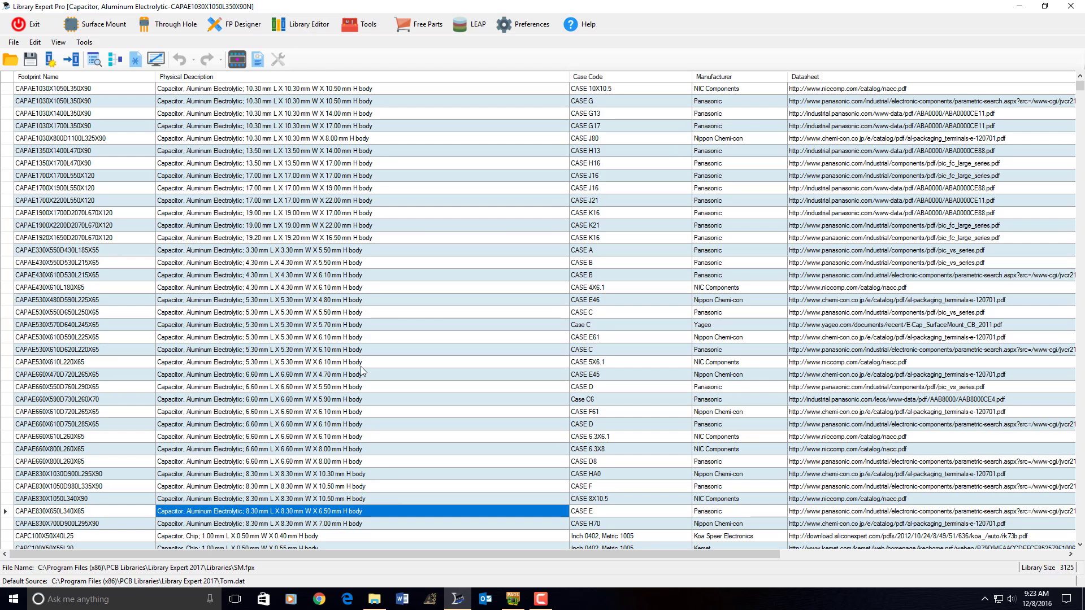
left_click(7, 78)
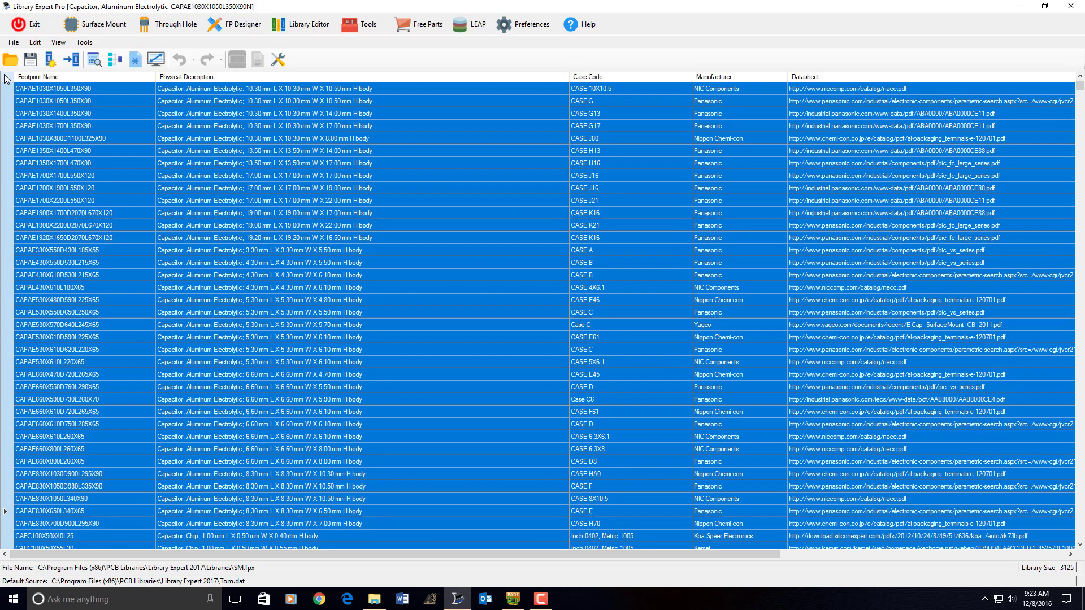
- Open Batch-Build Preferences and keep SMD density at Nominal (N) with Millimeters units
left_click(279, 59)
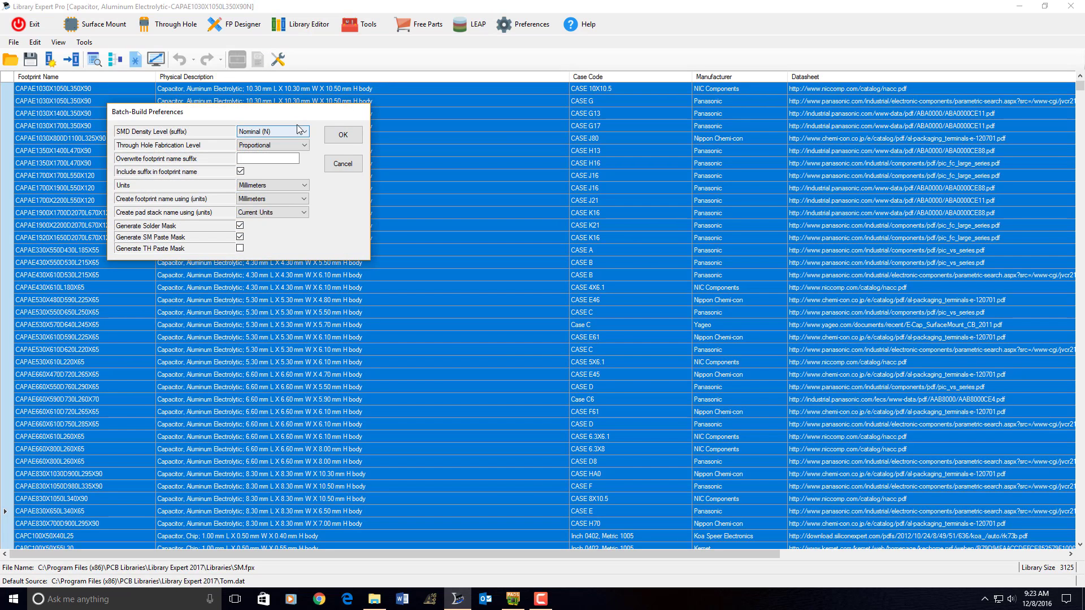
left_click_drag(281, 123, 537, 168)
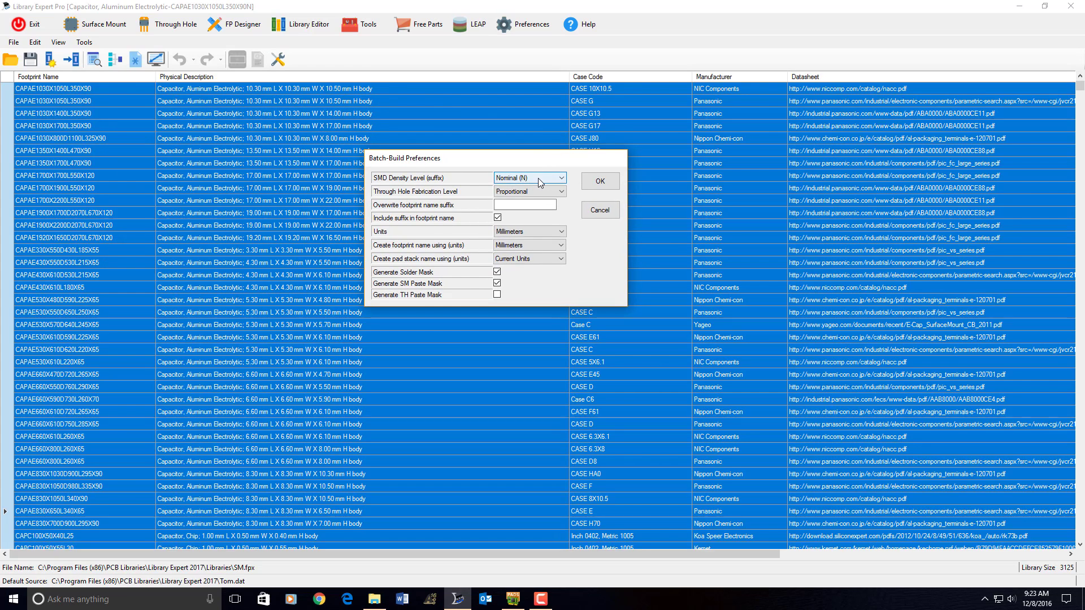
left_click(540, 180)
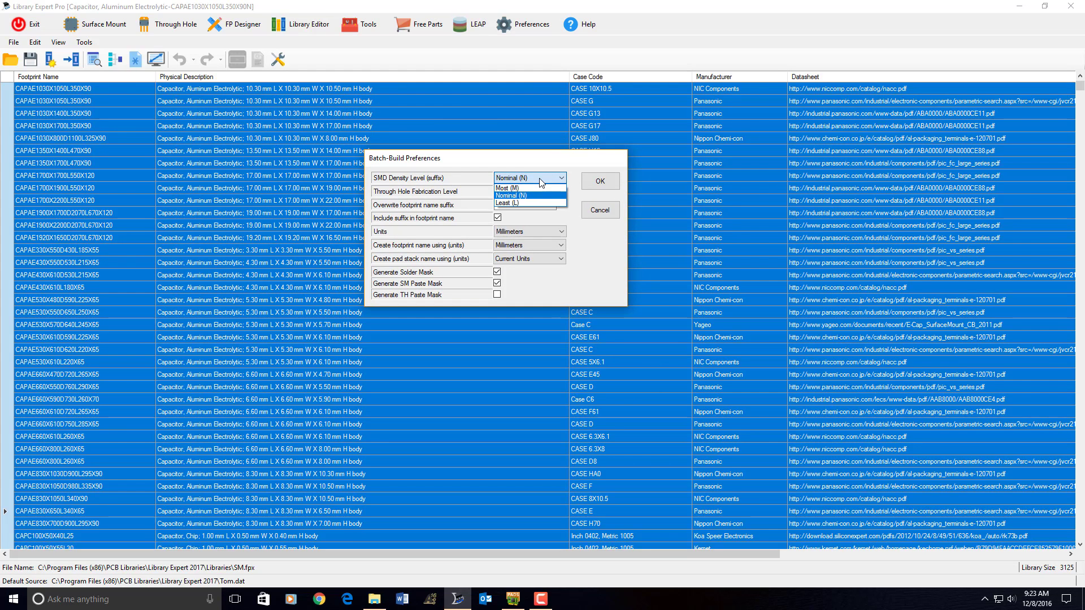
left_click(528, 195)
left_click(519, 205)
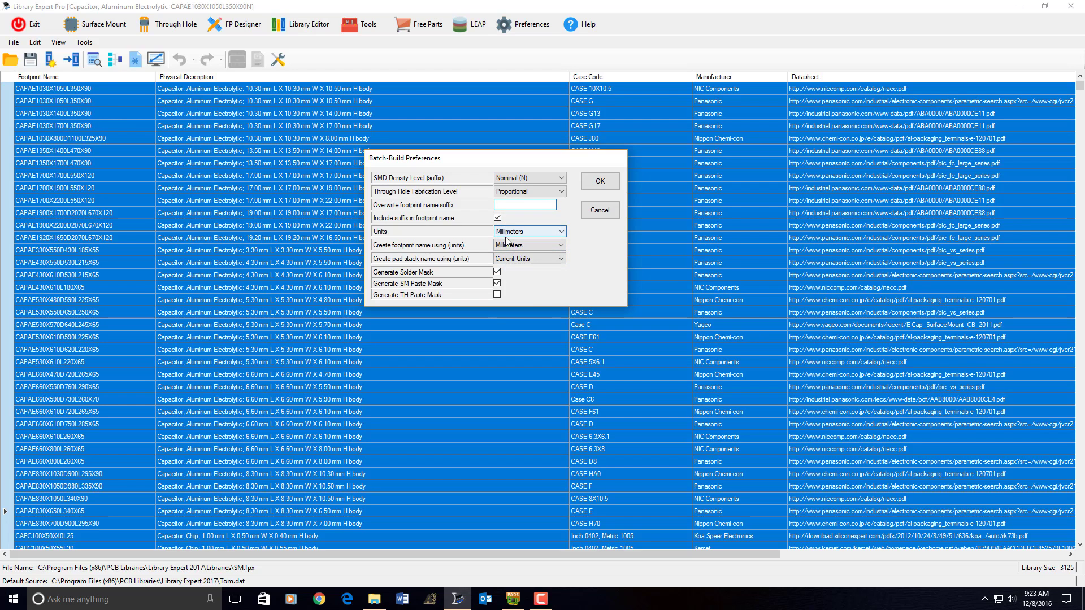
- Accept the batch-build preferences and build all 3,125 footprints into PCB_Libraries
left_click(599, 181)
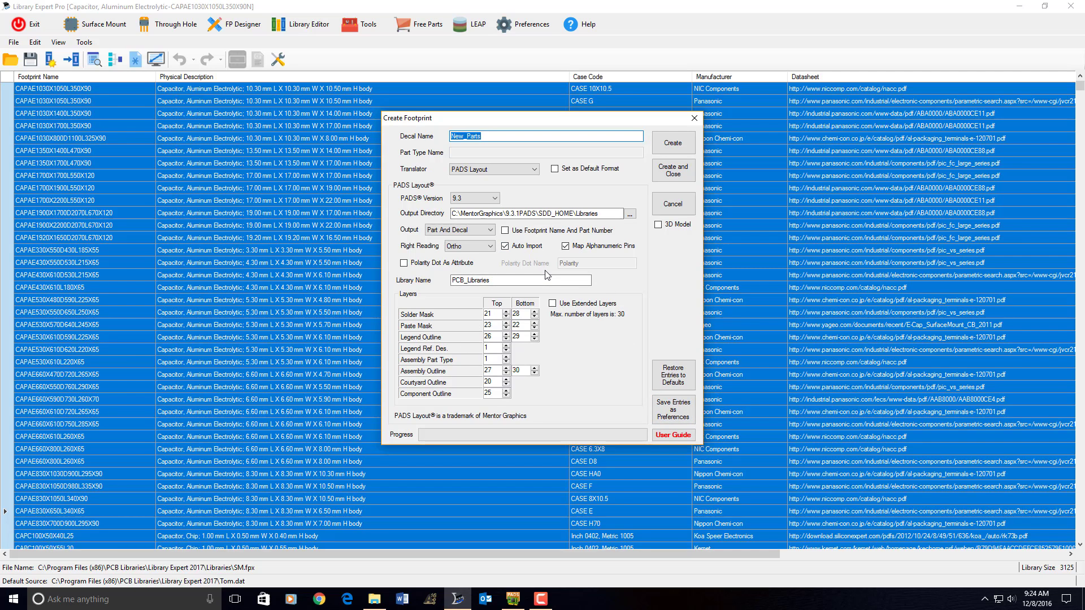
left_click(677, 173)
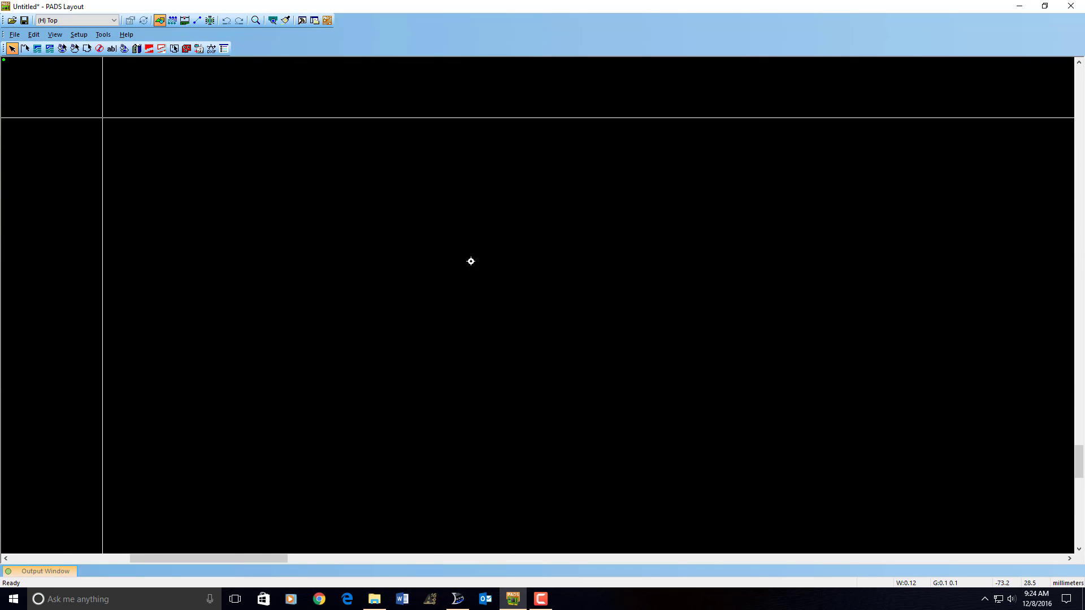
- Open the PCB_Libraries library and preview the CAPAE capacitor parts, e.g. CAPAE1700X1900L550X120N
left_click(14, 34)
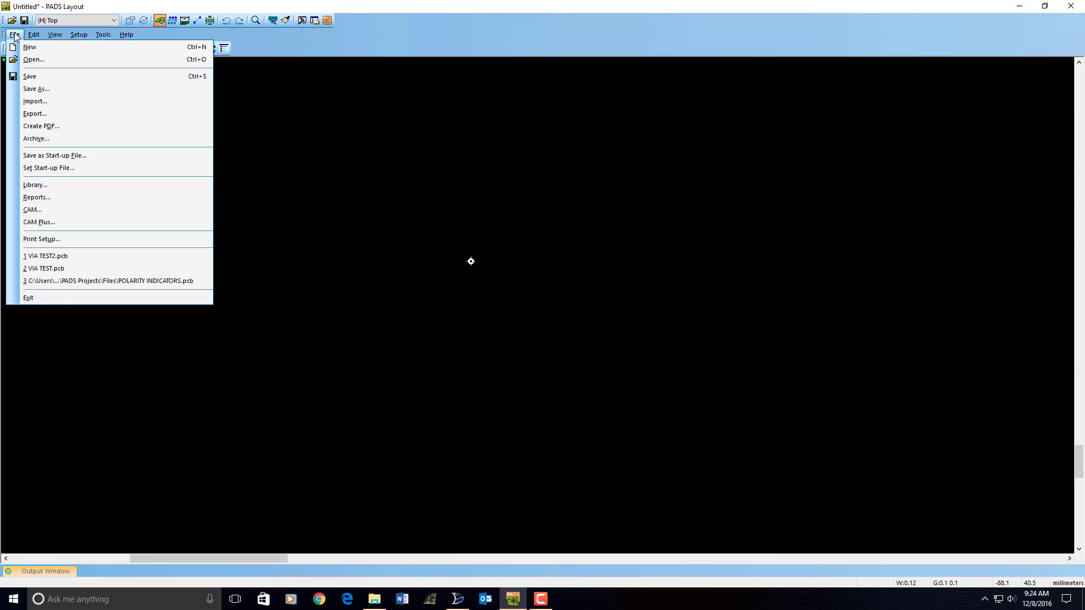
left_click(34, 184)
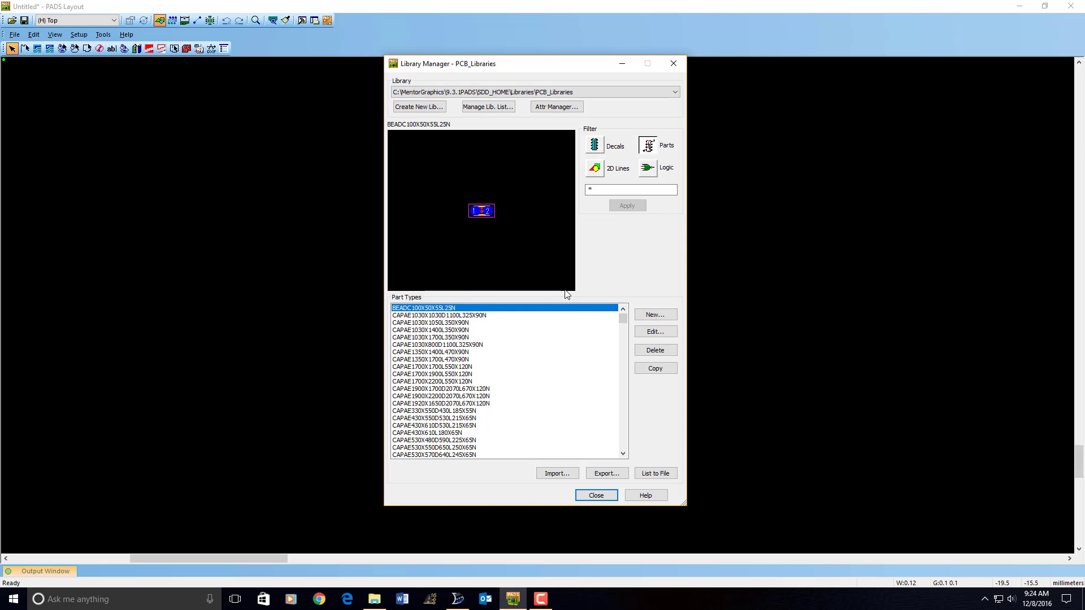
left_click(432, 317)
left_click(444, 345)
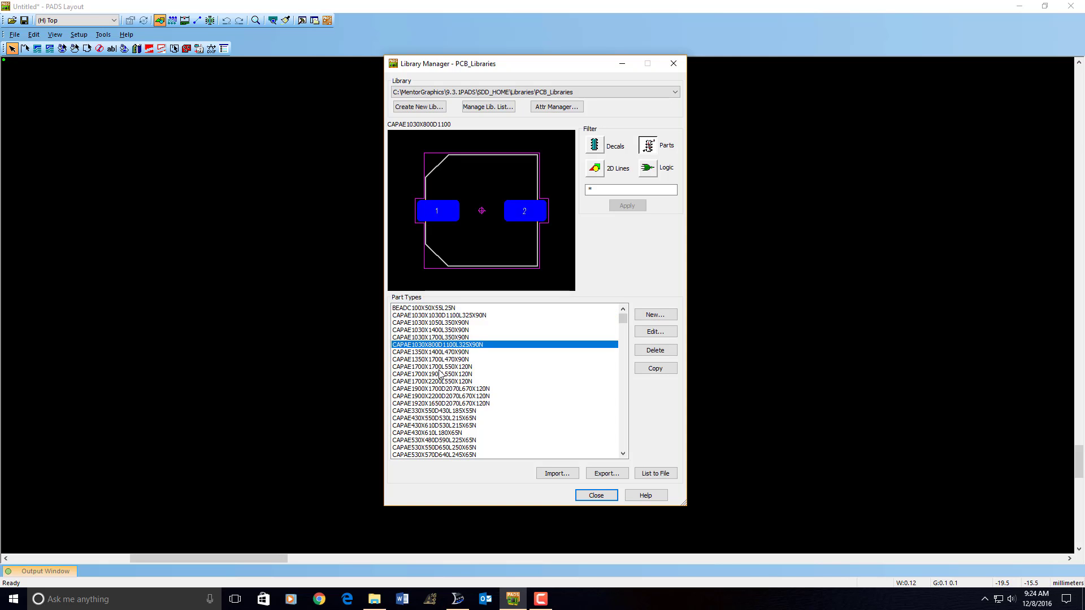
left_click(440, 374)
- Preview the PSON6P50 parts down to PSON6P50_150X100X80L30X20N
left_click_drag(624, 320, 621, 354)
left_click(436, 316)
left_click(432, 352)
left_click(426, 374)
left_click(429, 397)
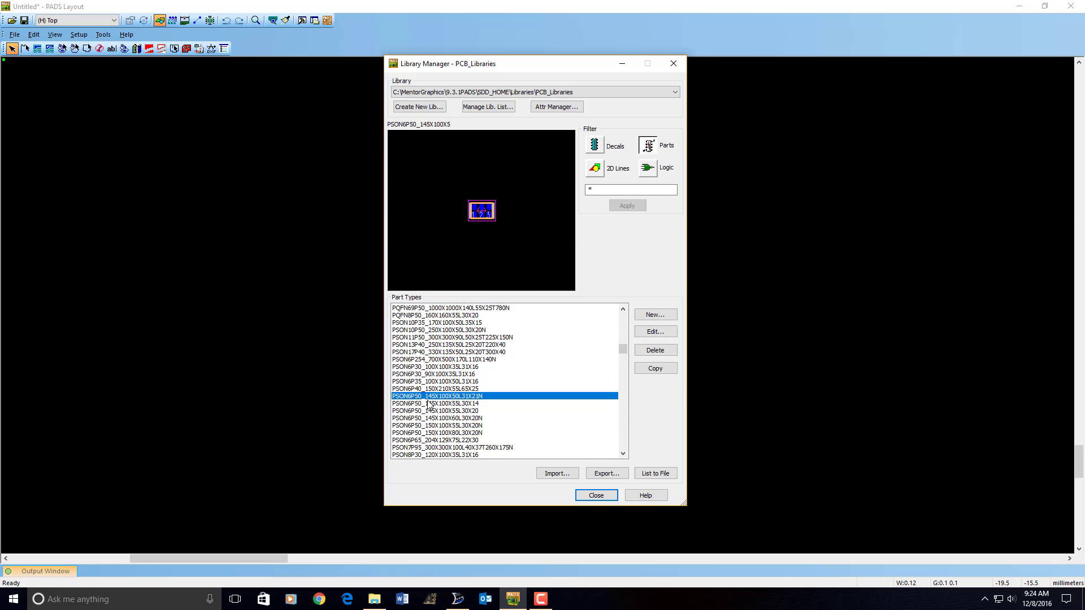
left_click(431, 418)
left_click(432, 426)
left_click(432, 432)
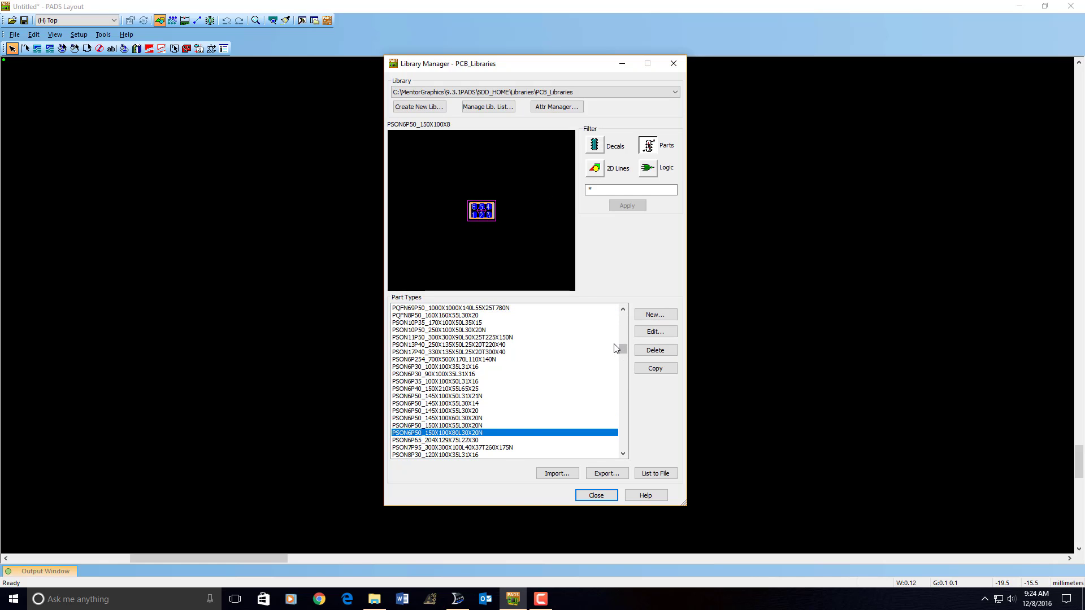
- Preview the QFN parts down to QFN49P40_600X600X100L40X20T465N
left_click_drag(621, 350, 623, 372)
left_click(442, 353)
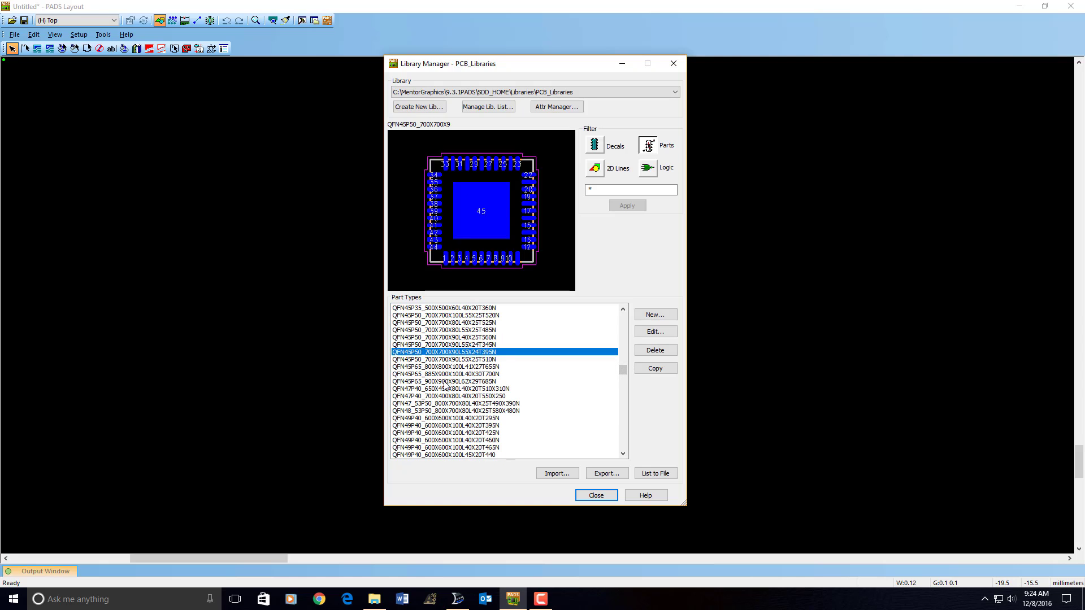
left_click(444, 382)
left_click(443, 404)
left_click(443, 426)
left_click(446, 447)
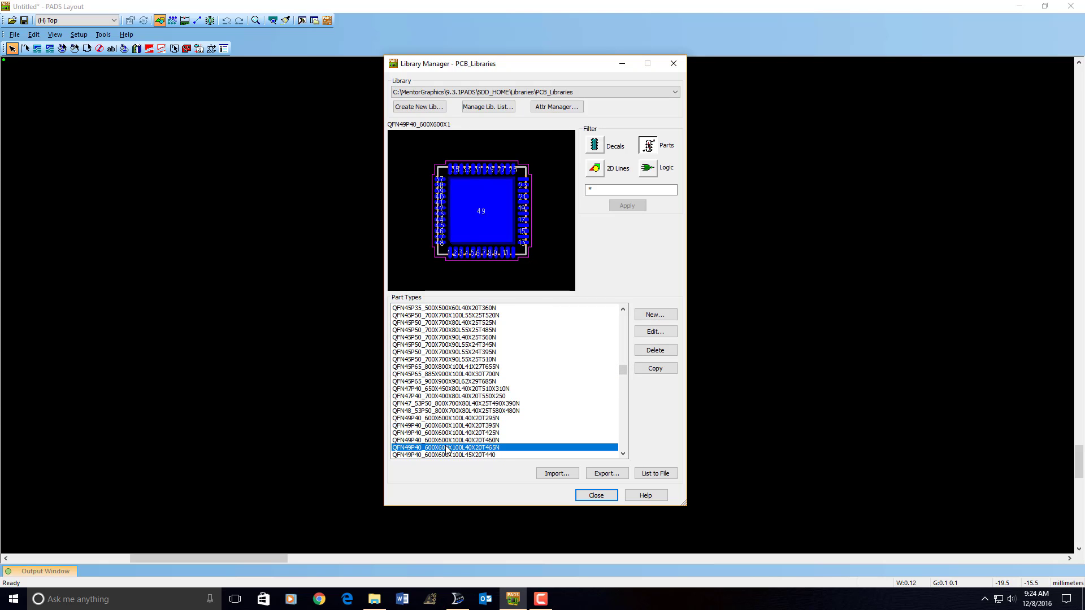
- Preview the QFP65P50 parts to QFP65P50_1200X1200X120L60X30T750N, then list the library's PCB decals
left_click_drag(623, 370, 622, 392)
left_click(459, 352)
left_click(461, 382)
left_click(457, 404)
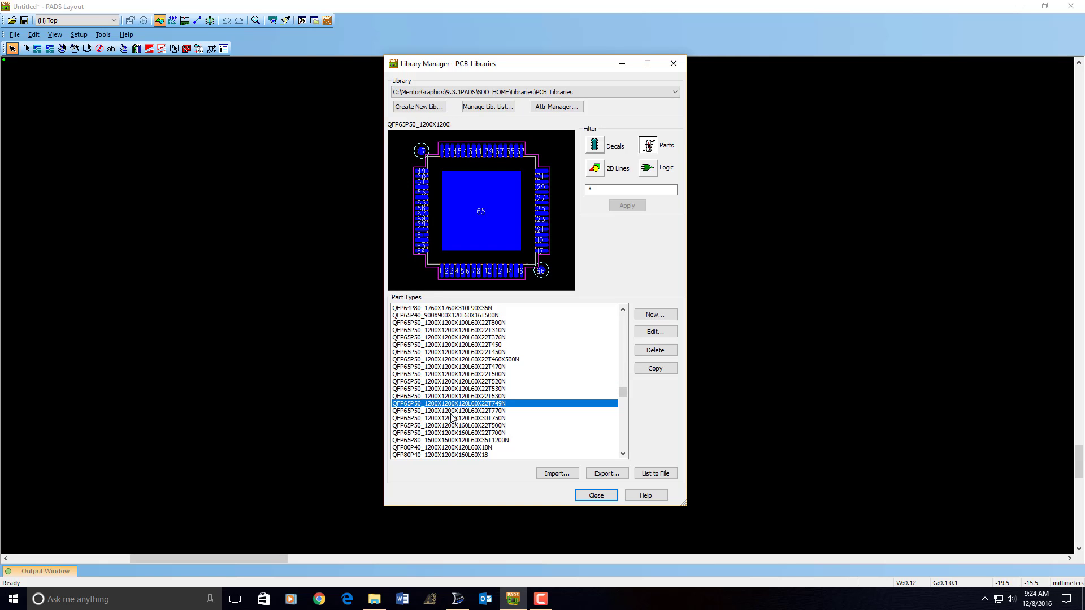
left_click(487, 418)
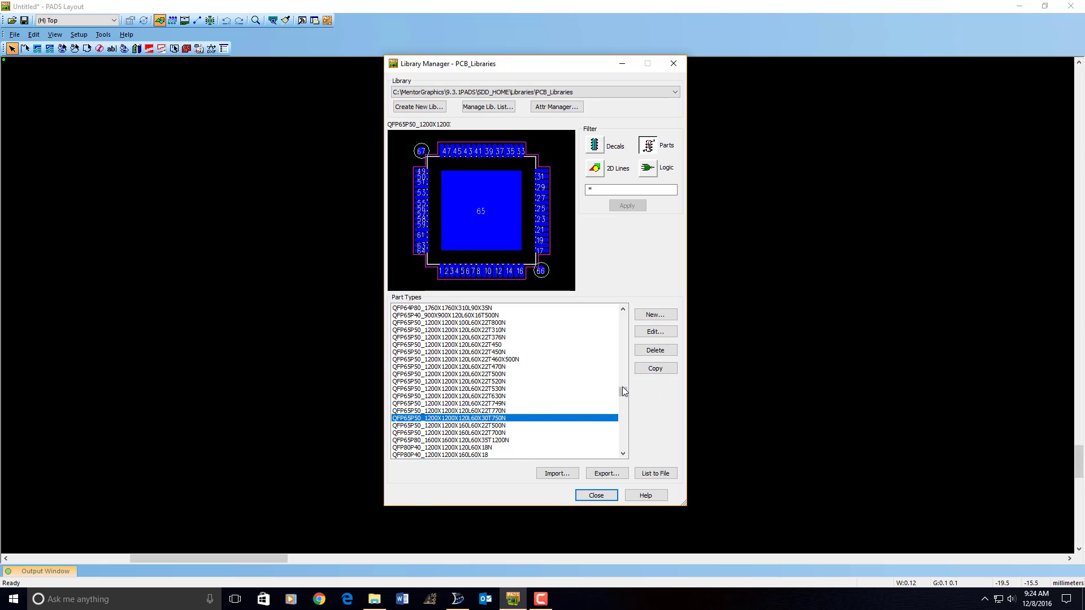
left_click(595, 145)
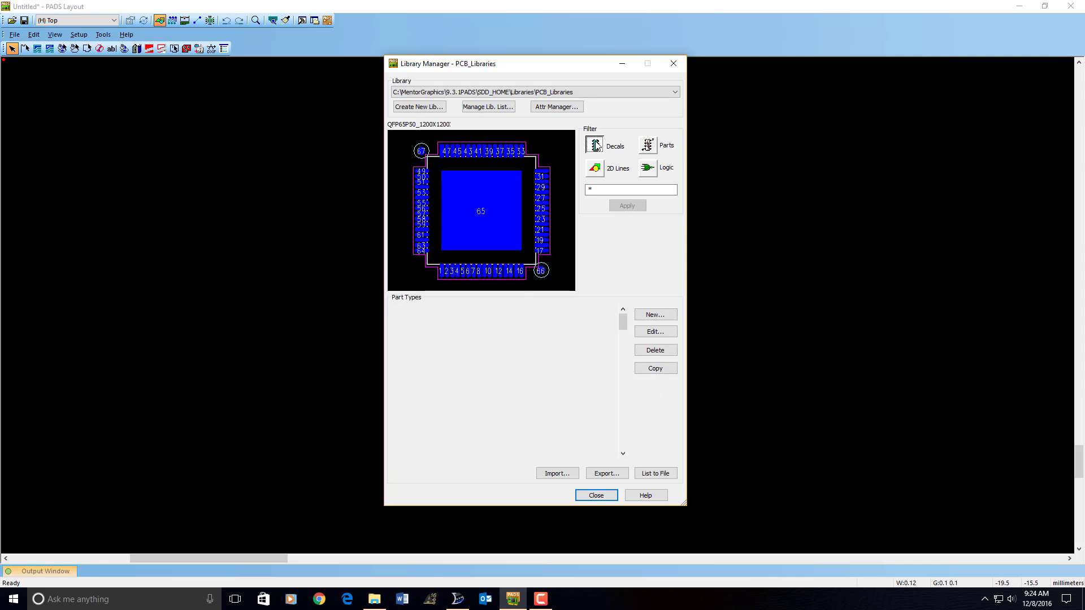